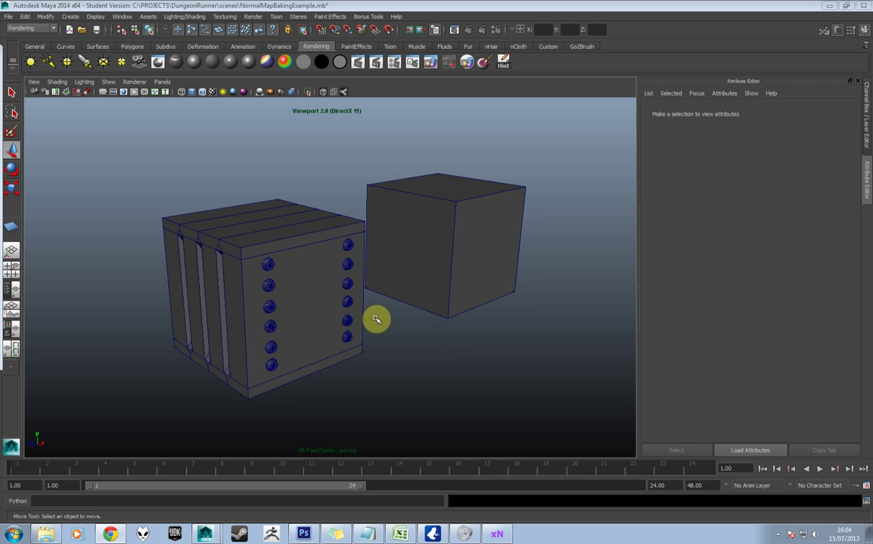
# Step: Select the high-poly crate TA_normalMapExample_HI in the Maya viewport
pyautogui.keyDown('alt'); pyautogui.moveTo(376, 319); pyautogui.dragTo(399, 319, button='middle'); pyautogui.keyUp('alt')
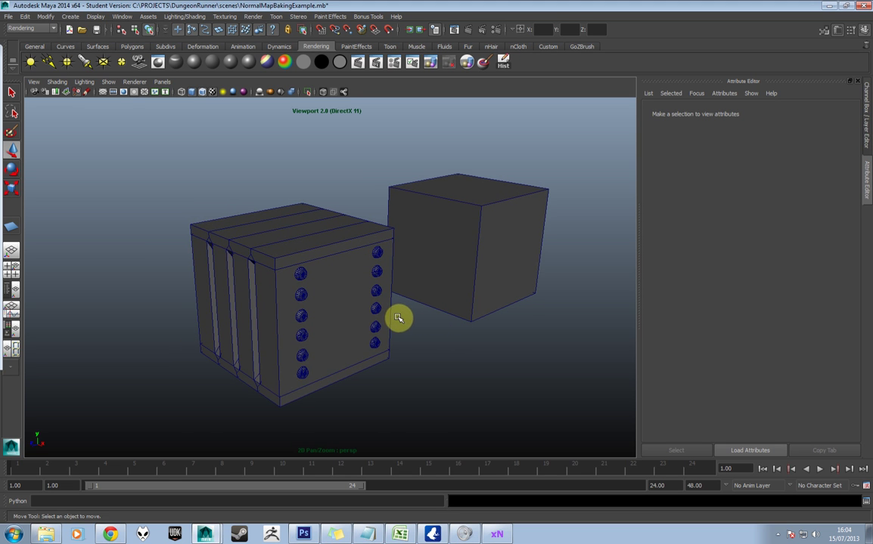
pyautogui.click(374, 312)
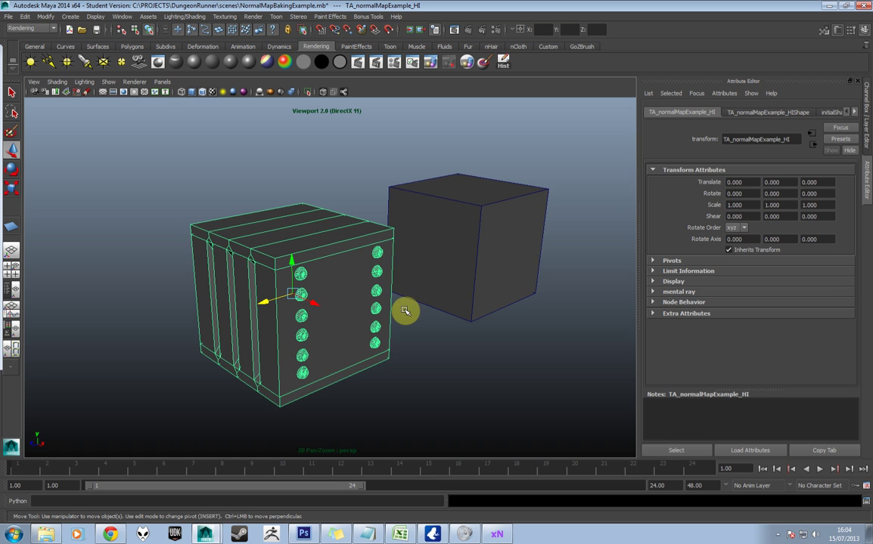
# Step: Bring xNormal forward, search 'xnorm' in Start, and reposition the window to the right
pyautogui.click(497, 534)
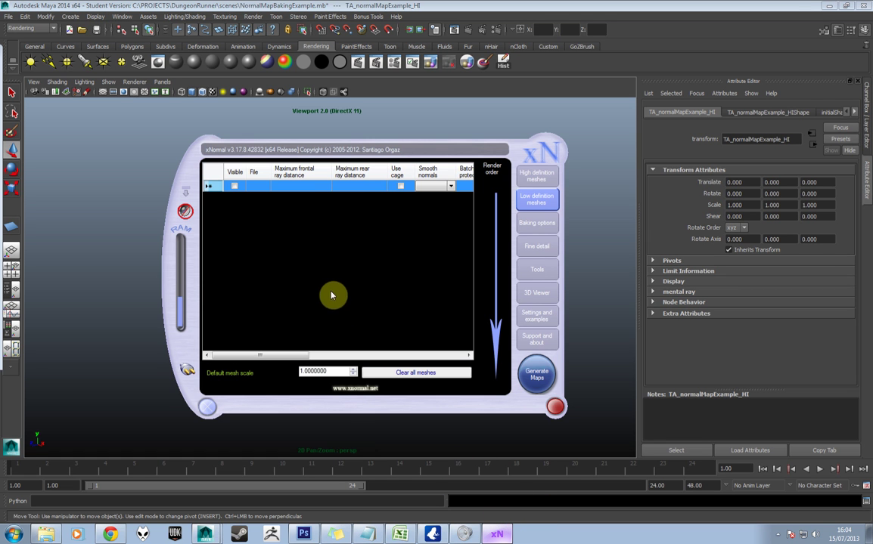
pyautogui.moveTo(459, 151); pyautogui.dragTo(511, 155)
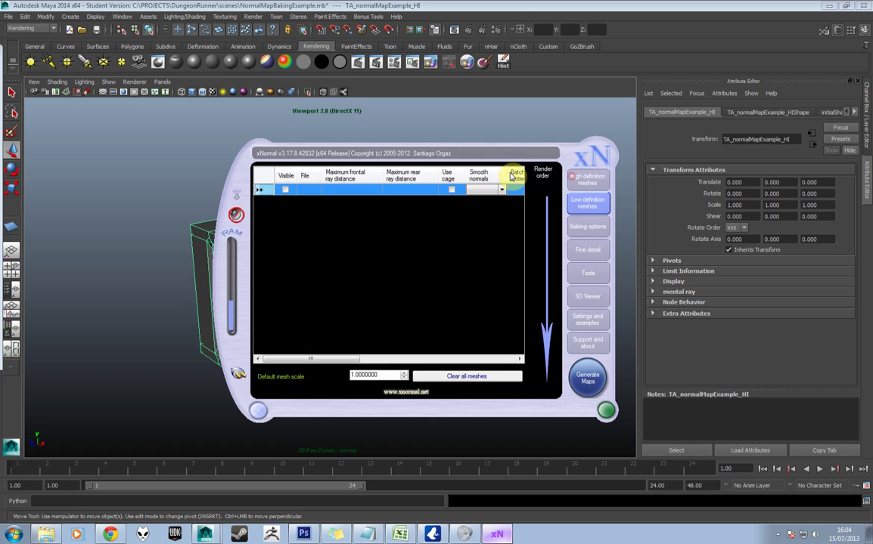
pyautogui.click(27, 526)
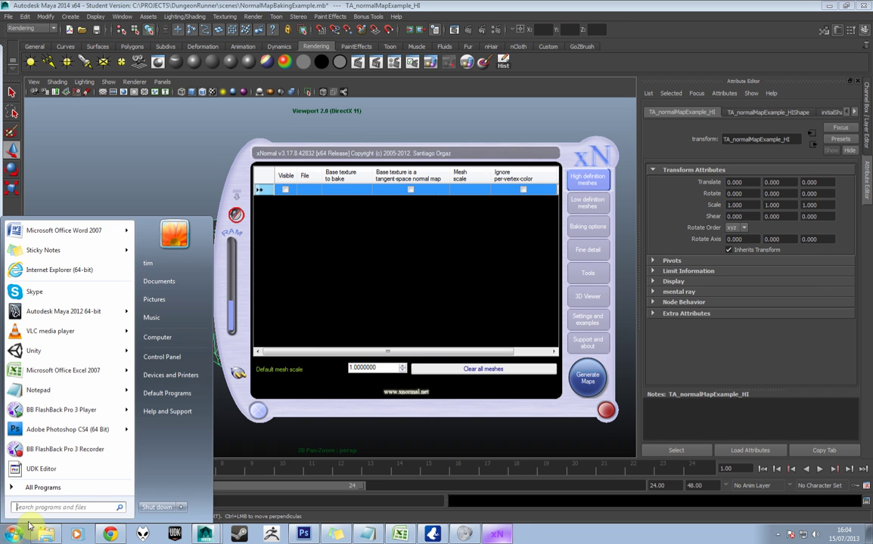
pyautogui.write('xnorm')
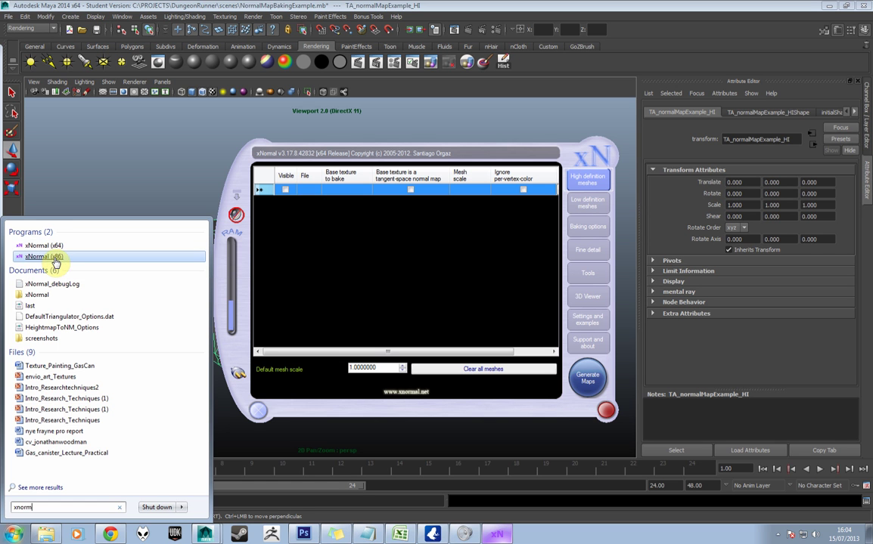
pyautogui.click(376, 250)
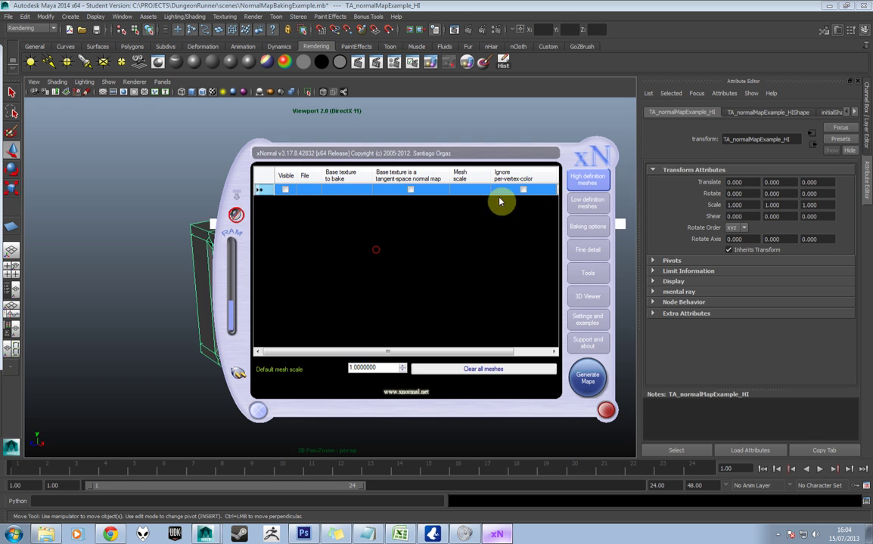
pyautogui.moveTo(529, 162); pyautogui.dragTo(536, 128)
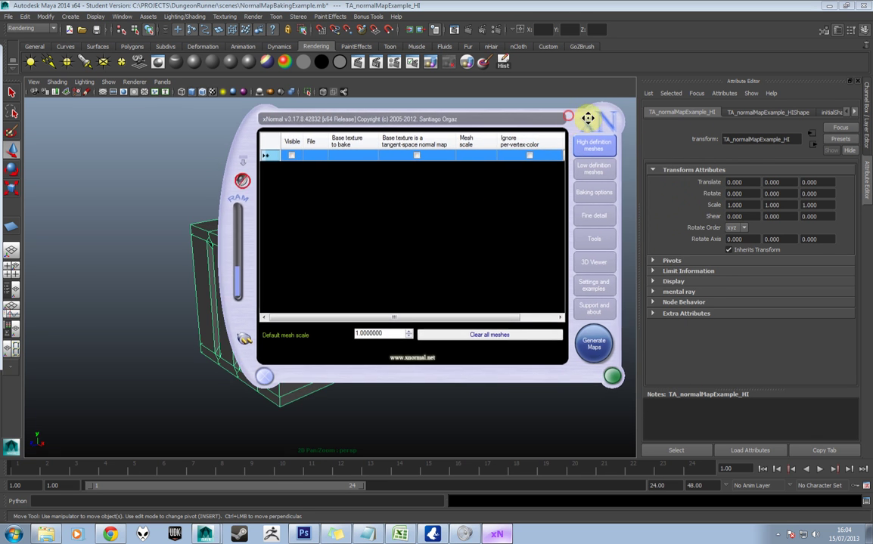
pyautogui.moveTo(588, 118); pyautogui.dragTo(737, 110)
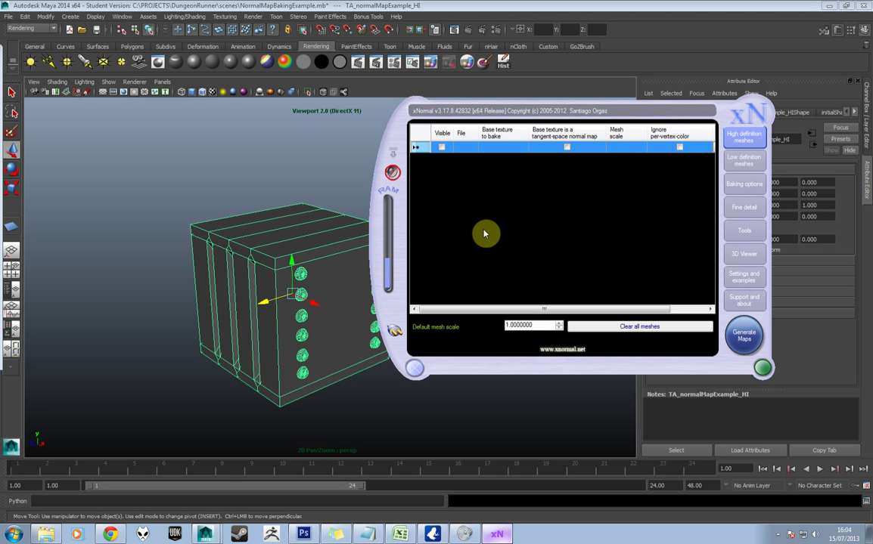
# Step: Select the plain low-poly cube TA_normalMapExample_LO in the viewport
pyautogui.click(212, 201)
pyautogui.click(423, 229)
pyautogui.click(325, 257)
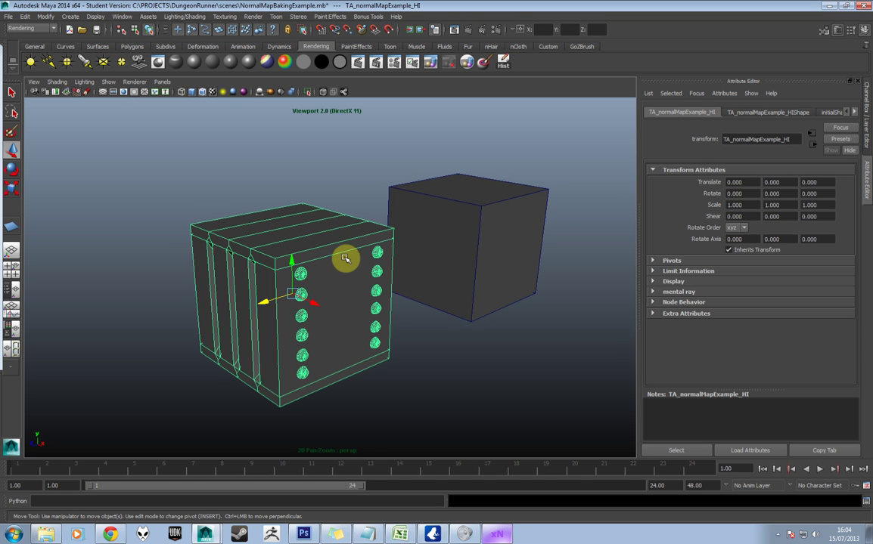
pyautogui.click(378, 192)
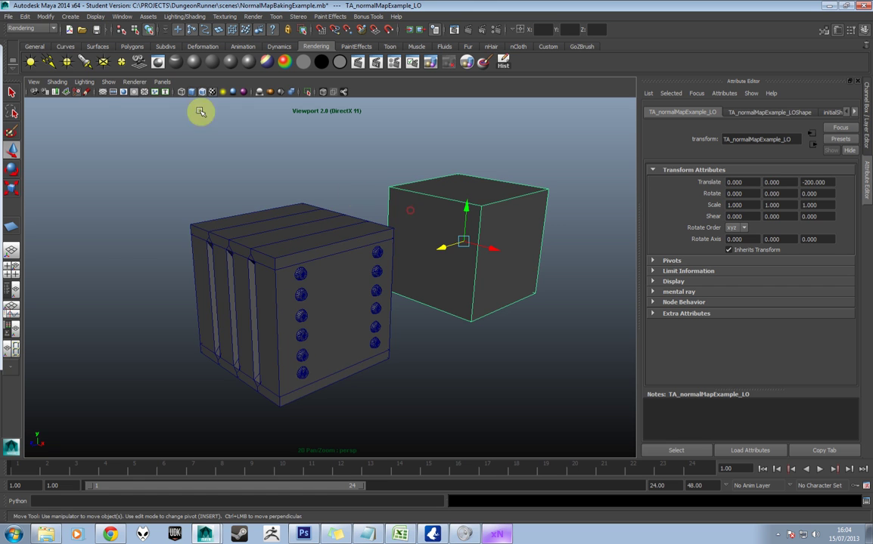
# Step: Move the low-poly cube along Z from -200 to 0 into the crate
pyautogui.click(6, 16)
pyautogui.click(6, 20)
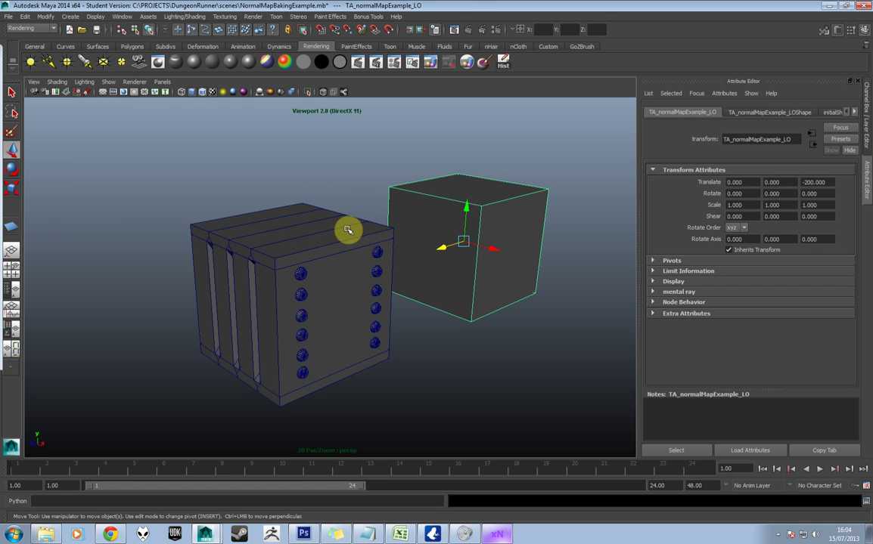
pyautogui.moveTo(438, 249); pyautogui.dragTo(279, 282)
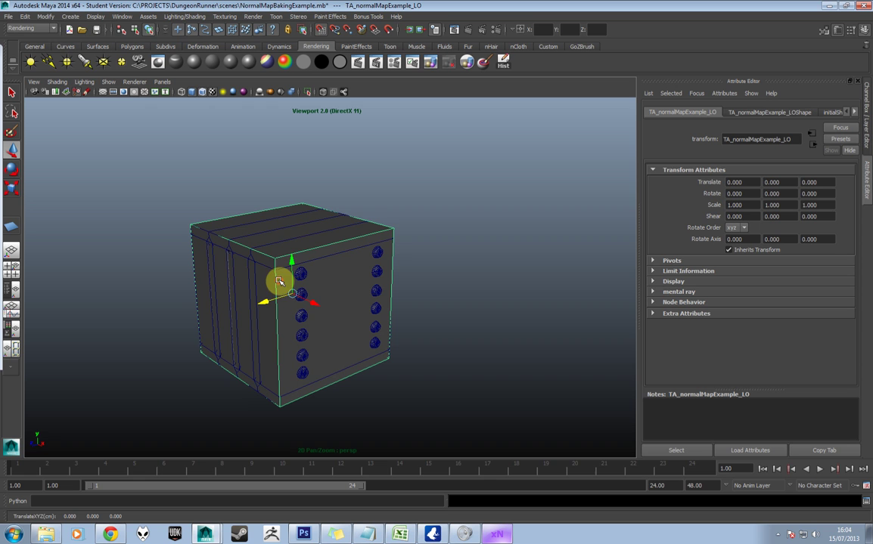
pyautogui.click(9, 16)
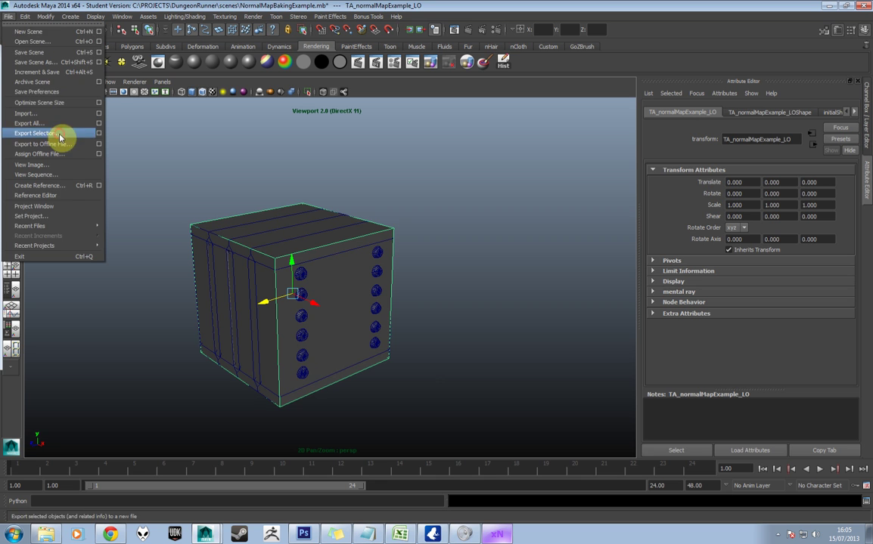
# Step: Start an FBX Export Selection of the cube with Triangulate enabled
pyautogui.click(54, 133)
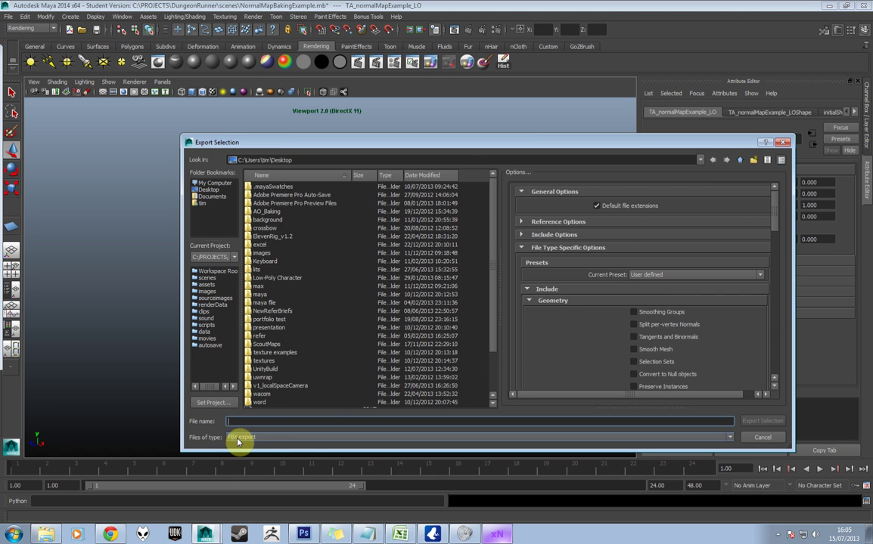
pyautogui.moveTo(776, 216); pyautogui.dragTo(756, 259)
pyautogui.click(649, 330)
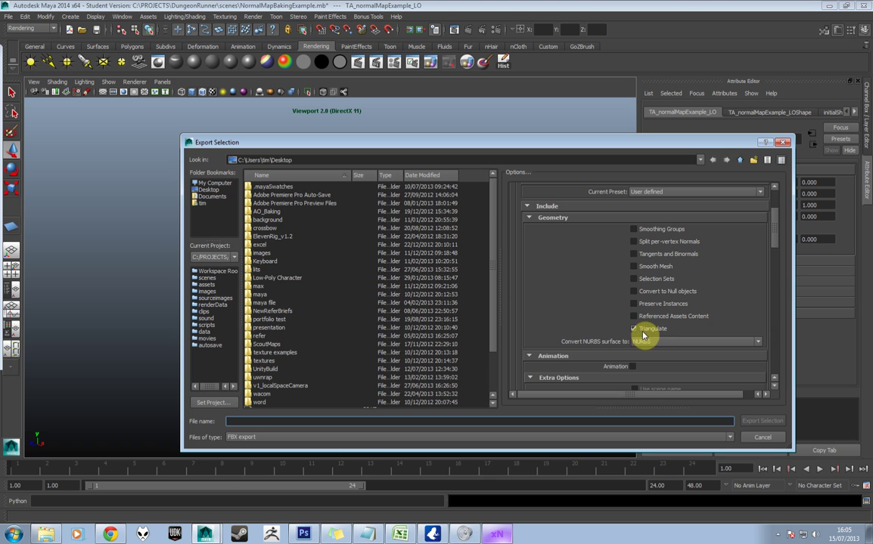
pyautogui.click(649, 333)
pyautogui.scroll(1, 776, 237)
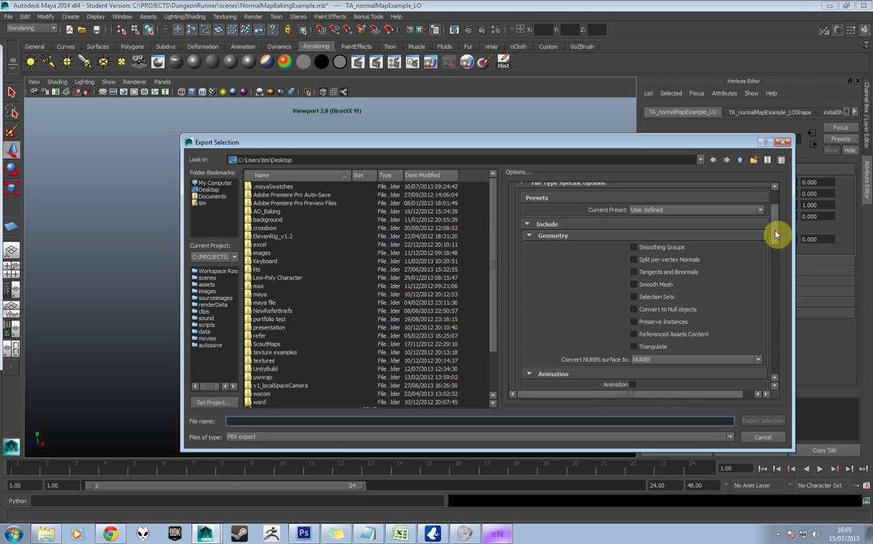
pyautogui.click(635, 341)
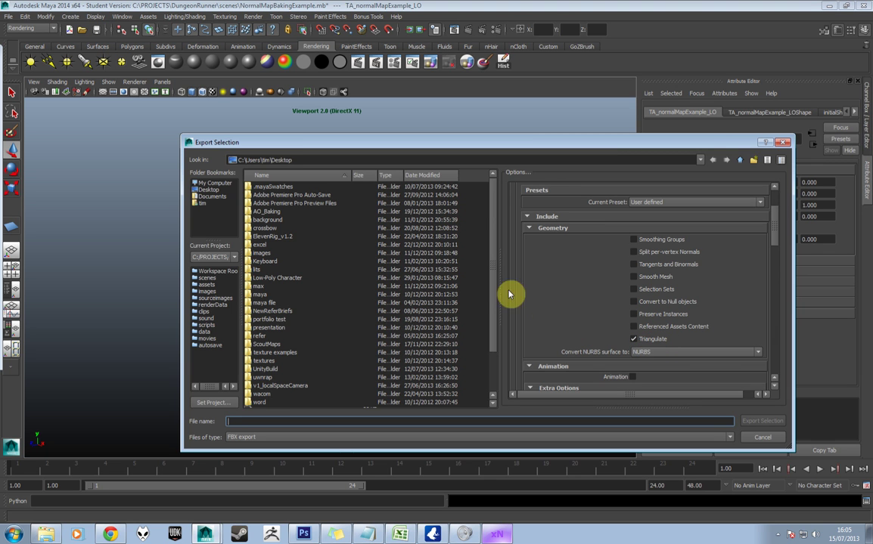
pyautogui.scroll(-2, 446, 265)
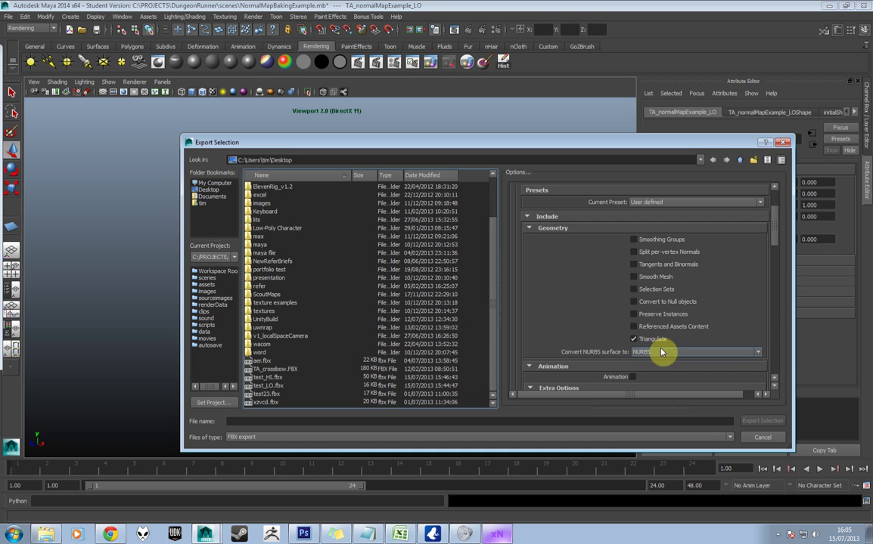
# Step: Move the xNormal window up and left, then return to Maya's export settings
pyautogui.click(497, 534)
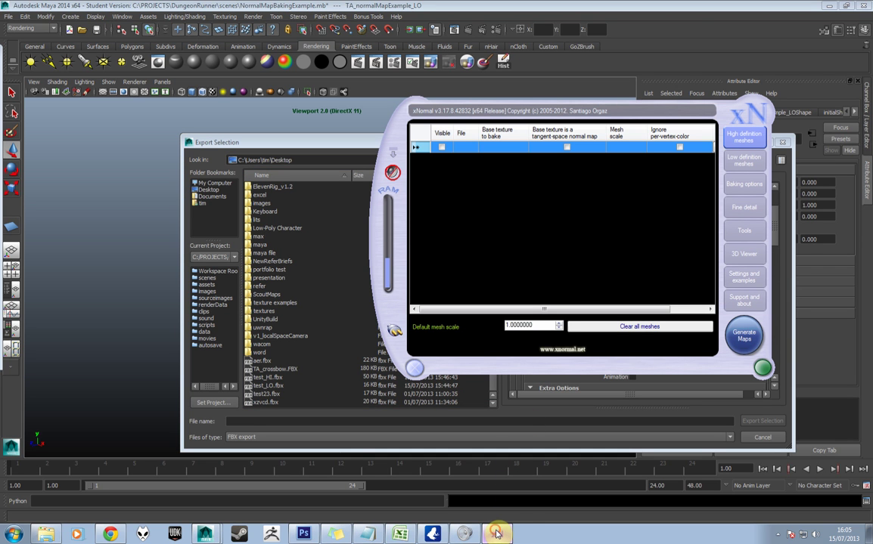
pyautogui.moveTo(735, 120); pyautogui.dragTo(614, 79)
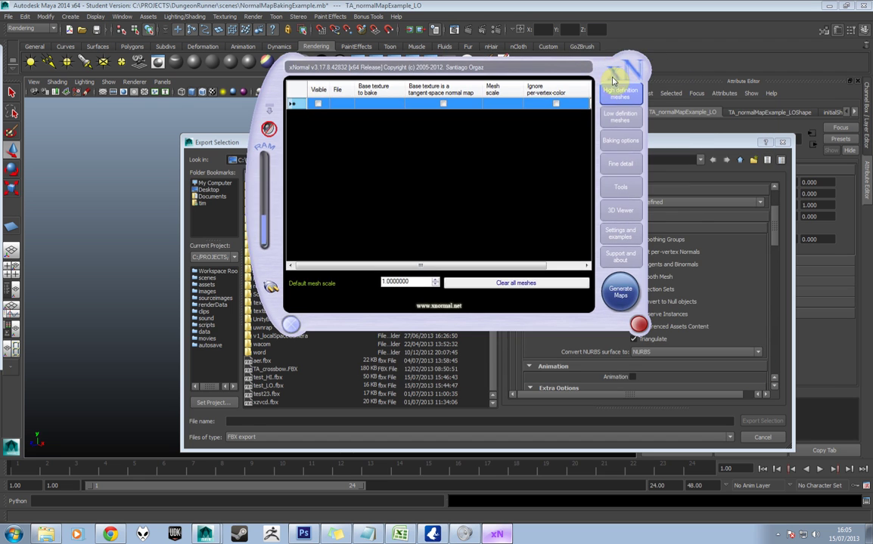
pyautogui.click(773, 238)
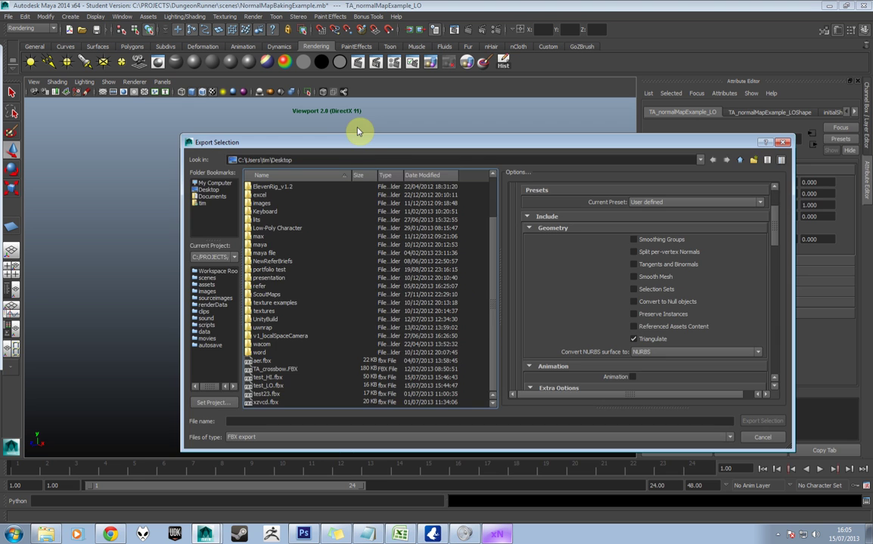
# Step: Create and open a Desktop folder 'XnormalBaking' as the export destination for TA_normalMapExample_LO
pyautogui.moveTo(368, 144)
pyautogui.mouseDown()
pyautogui.moveTo(665, 170)
pyautogui.moveTo(509, 133)
pyautogui.mouseUp()
pyautogui.rightClick(499, 291)
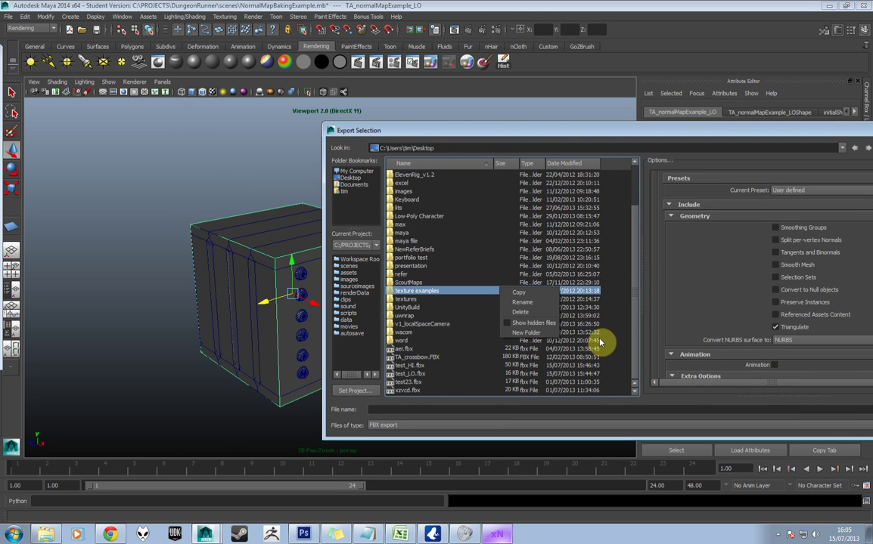
pyautogui.click(528, 332)
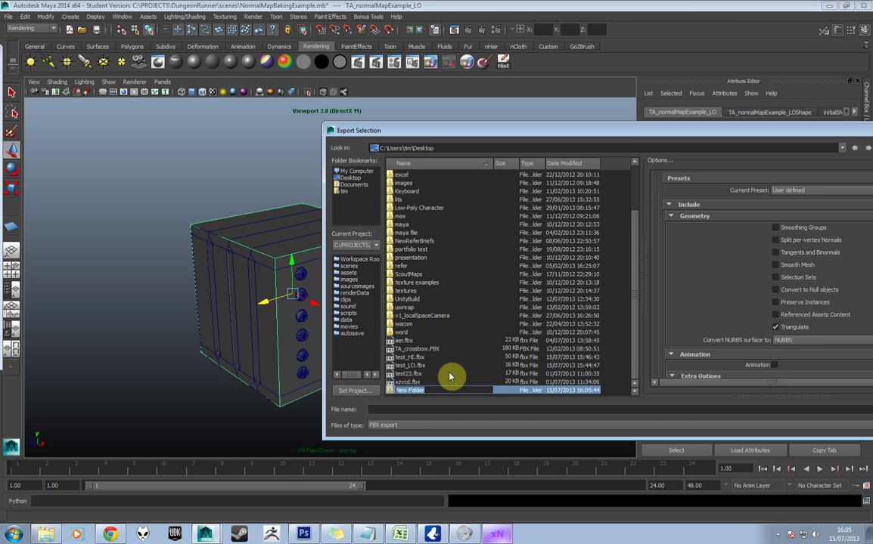
pyautogui.write('Xnormal')
pyautogui.write('Baking')
pyautogui.press('Return')
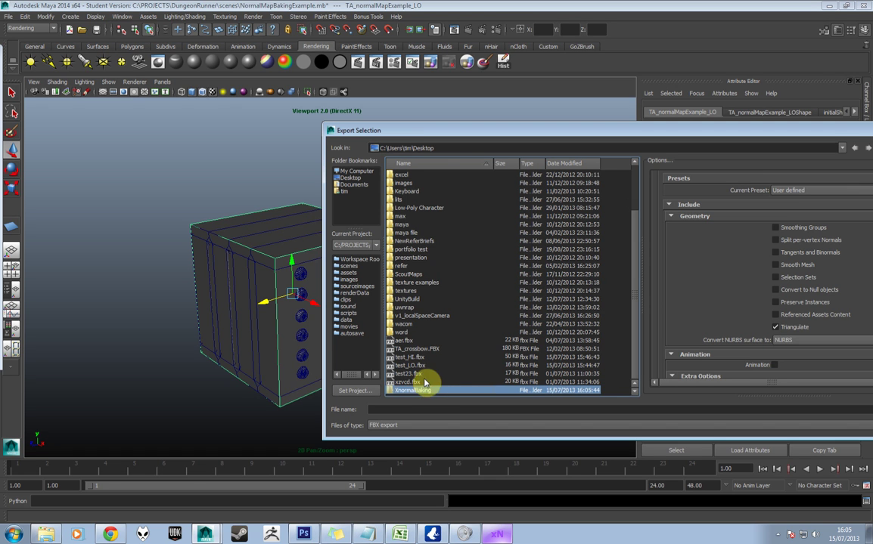
pyautogui.doubleClick(408, 390)
pyautogui.click(411, 408)
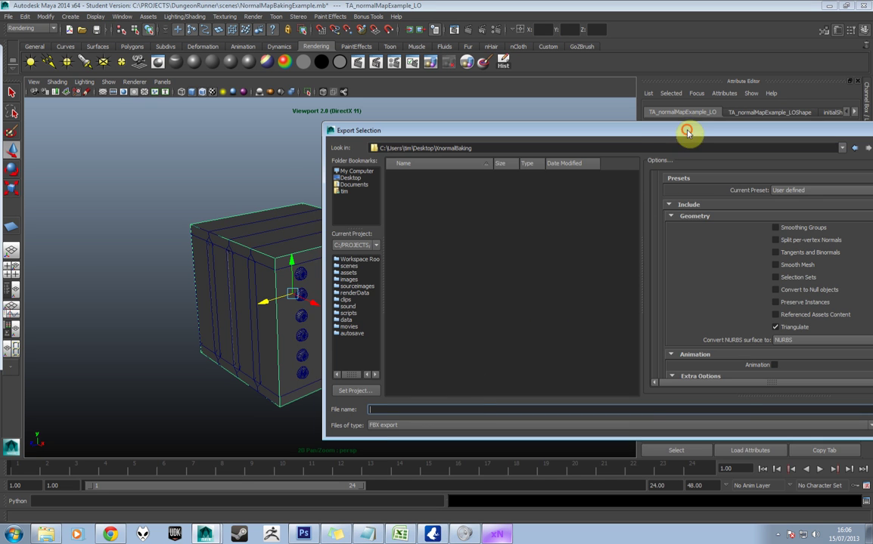
pyautogui.moveTo(620, 130); pyautogui.dragTo(580, 203)
pyautogui.write('TA_normalMapExample_LO')
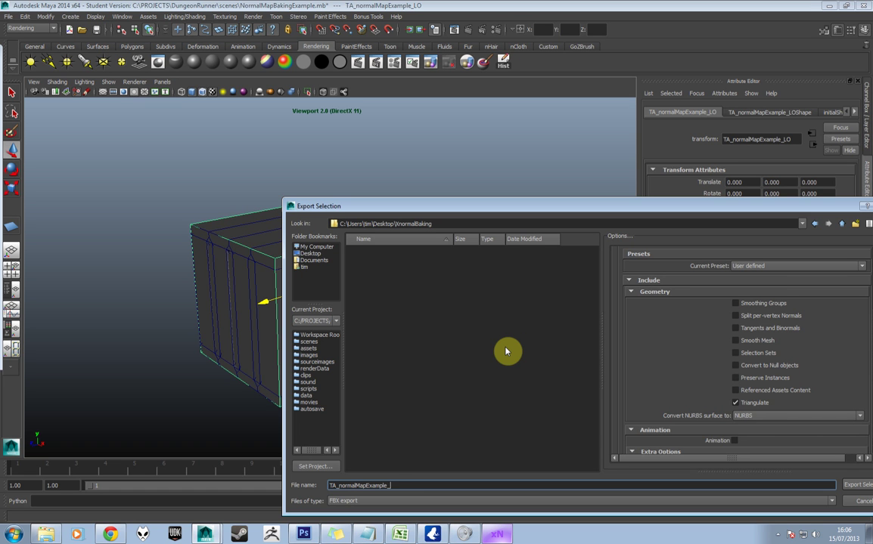
# Step: Export TA_normalMapExample_LO.fbx, select the high-poly crate and copy its name
pyautogui.click(857, 485)
pyautogui.click(308, 276)
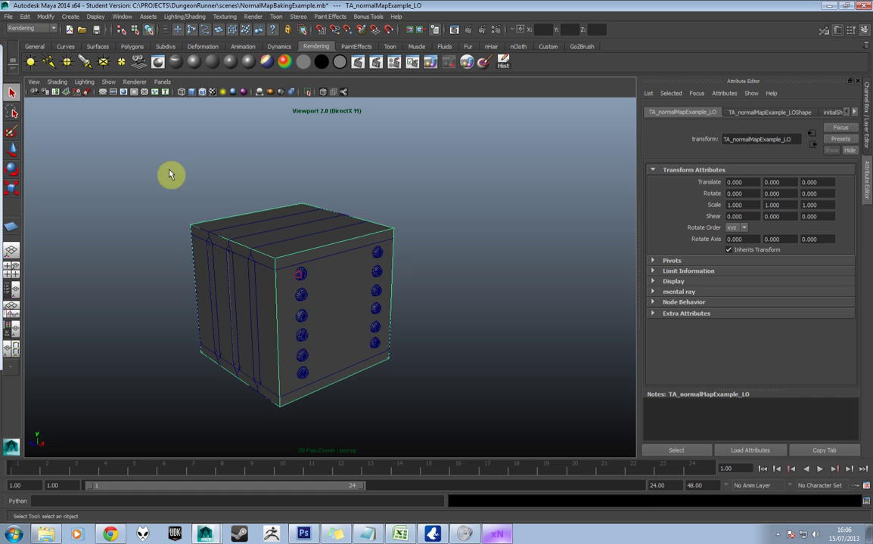
pyautogui.click(296, 276)
pyautogui.click(10, 16)
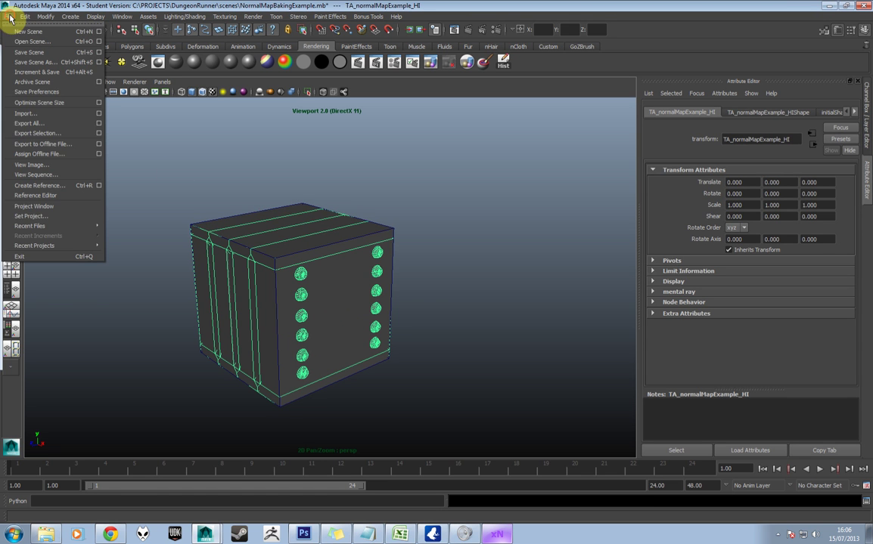
pyautogui.click(58, 140)
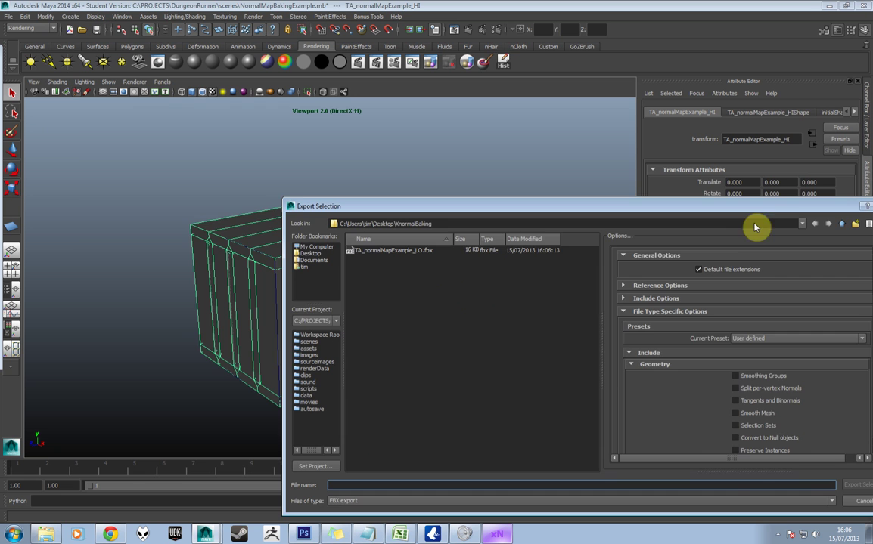
pyautogui.click(789, 145)
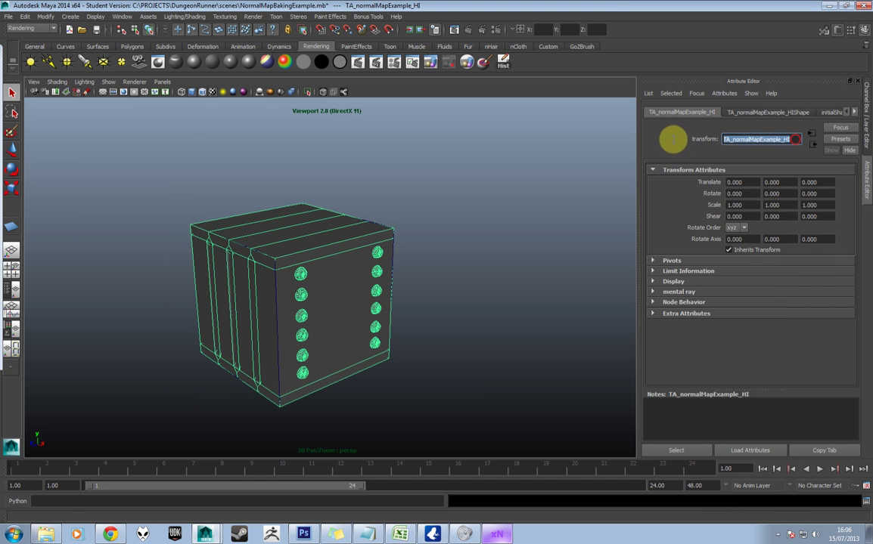
# Step: Set up an FBX Export Selection named TA_normalMapExample_HI with Triangulate on
pyautogui.click(8, 16)
pyautogui.click(53, 134)
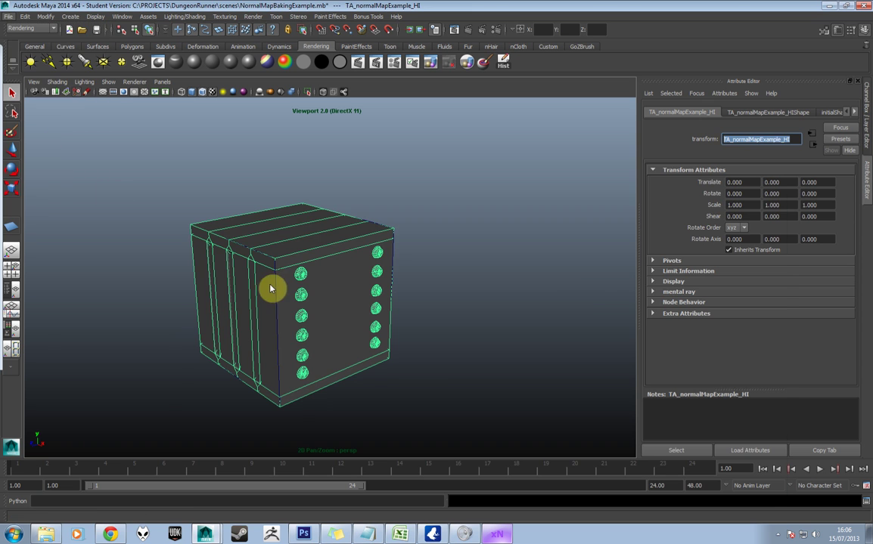
pyautogui.click(295, 482)
pyautogui.write('TA_normalMapExample_HI')
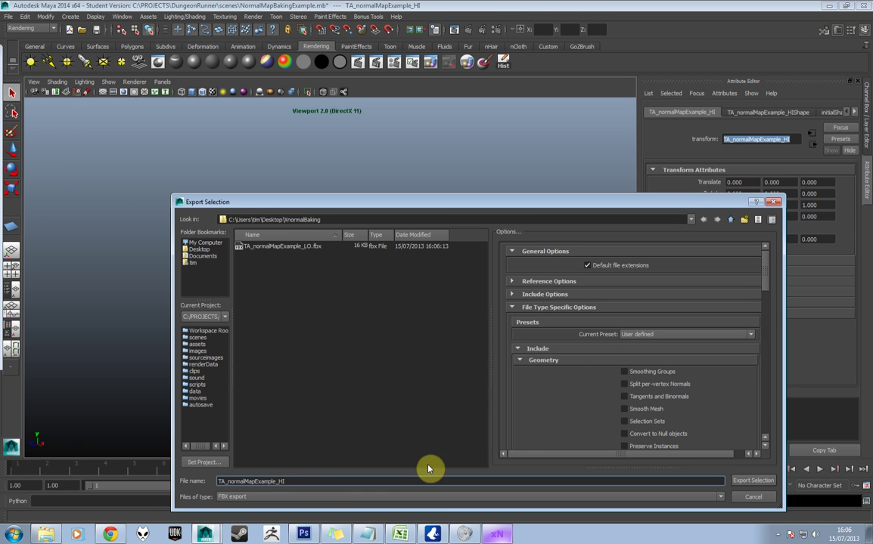
pyautogui.scroll(-2, 764, 302)
pyautogui.scroll(-2, 681, 378)
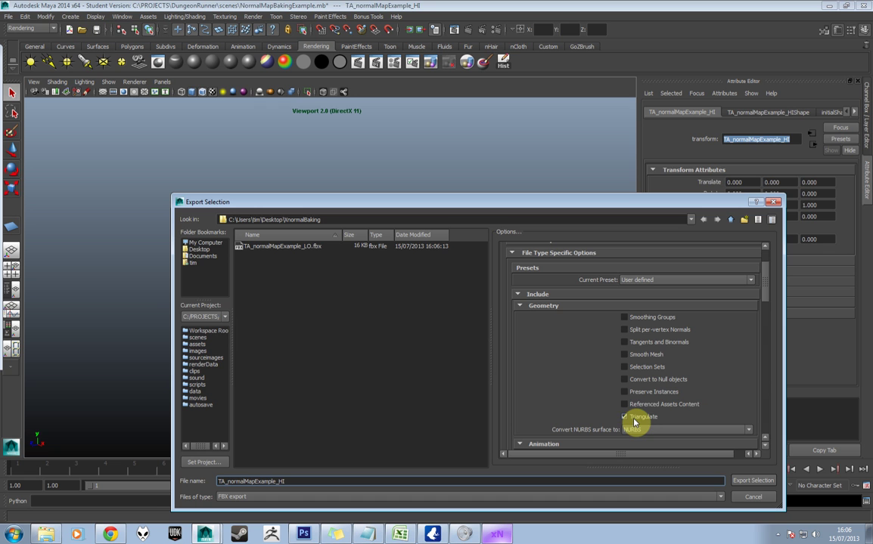
# Step: Export TA_normalMapExample_HI.fbx, then centre xNormal and browse its mesh and baking tabs
pyautogui.click(751, 481)
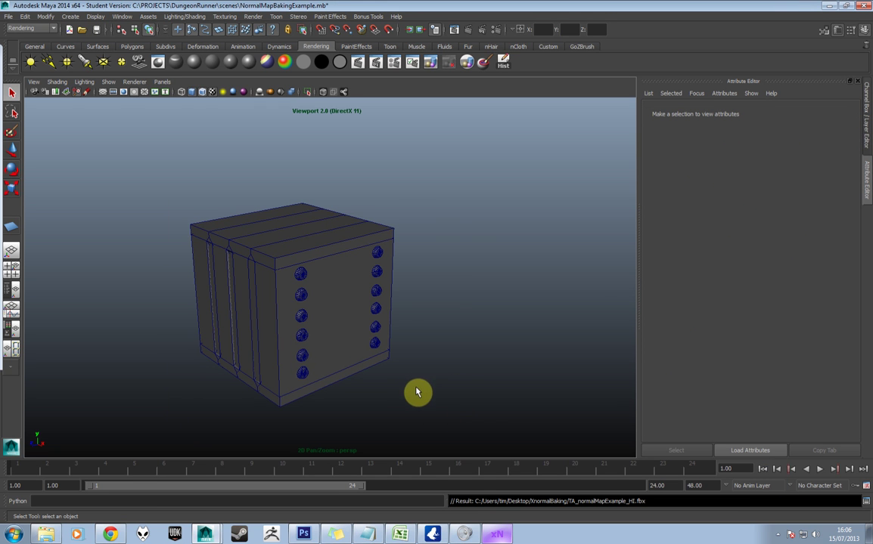
pyautogui.click(496, 534)
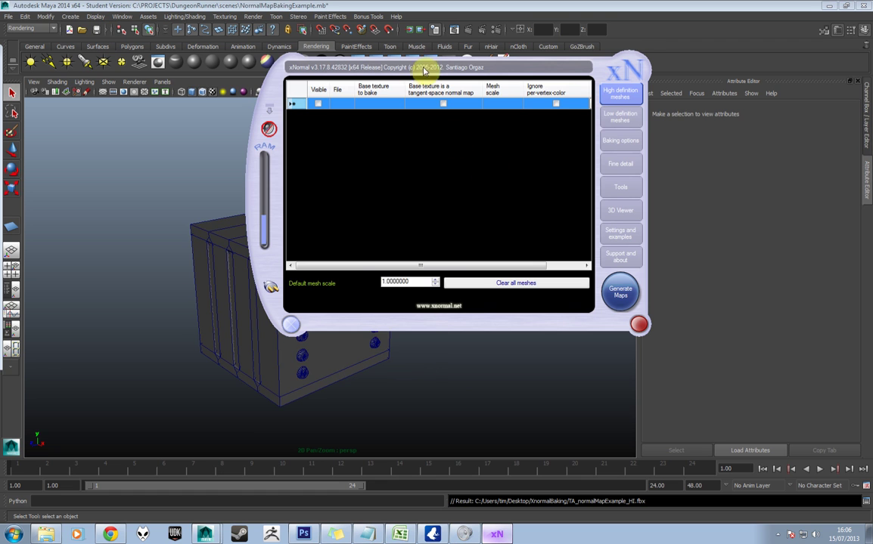
pyautogui.moveTo(424, 70); pyautogui.dragTo(374, 162)
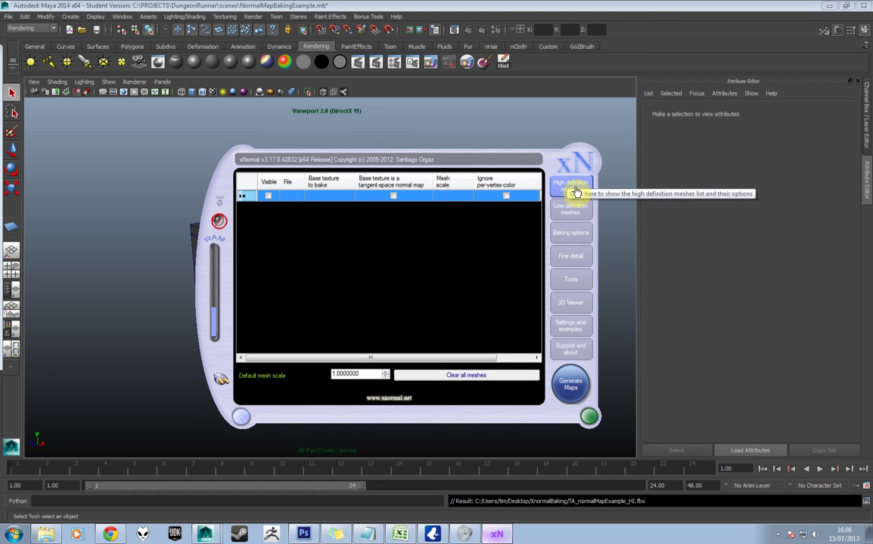
pyautogui.click(574, 212)
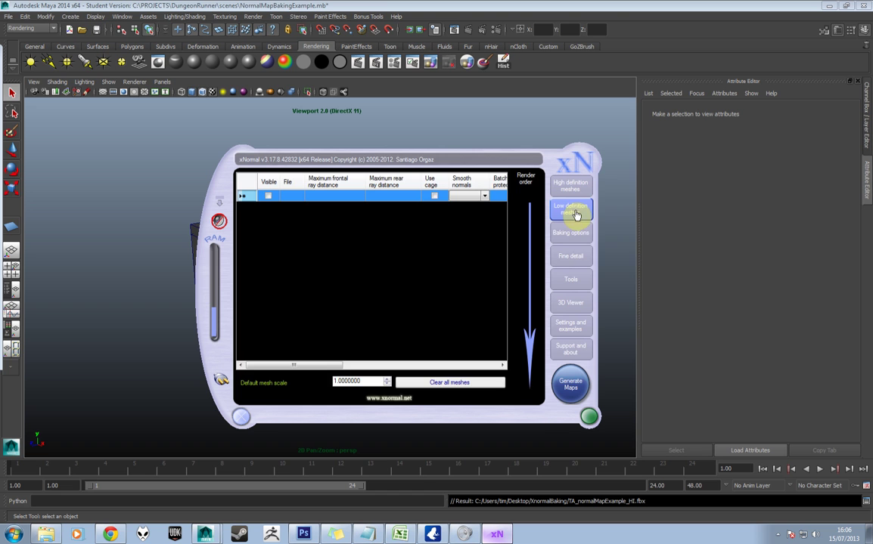
pyautogui.click(576, 234)
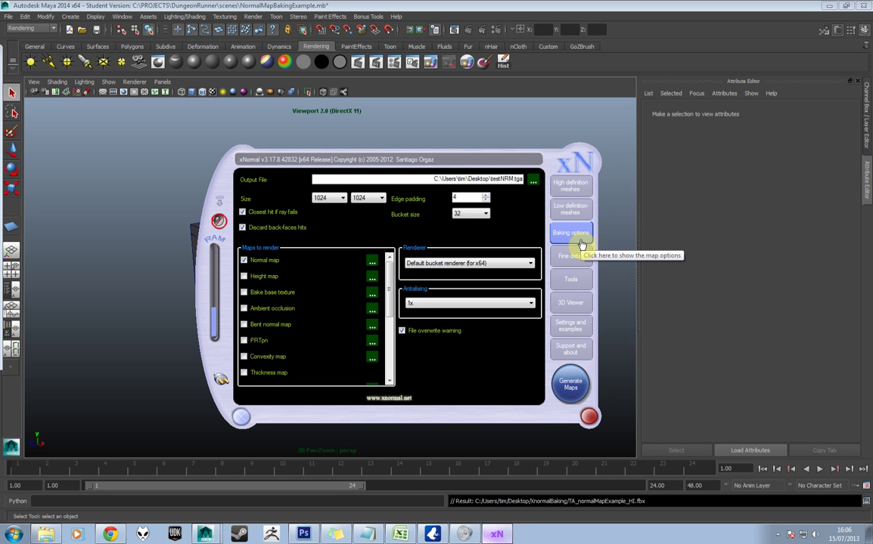
pyautogui.click(569, 193)
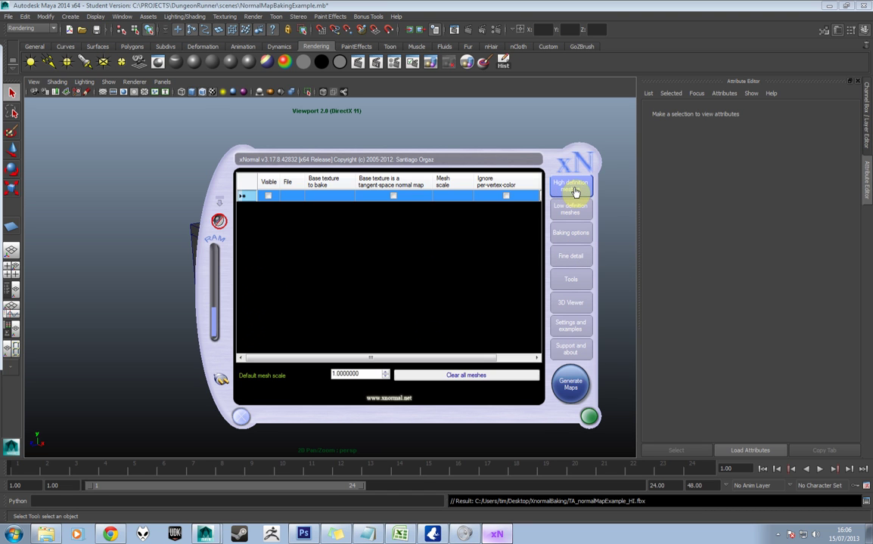
# Step: Add TA_normalMapExample_HI.fbx from XnormalBaking as the high-definition mesh
pyautogui.rightClick(322, 233)
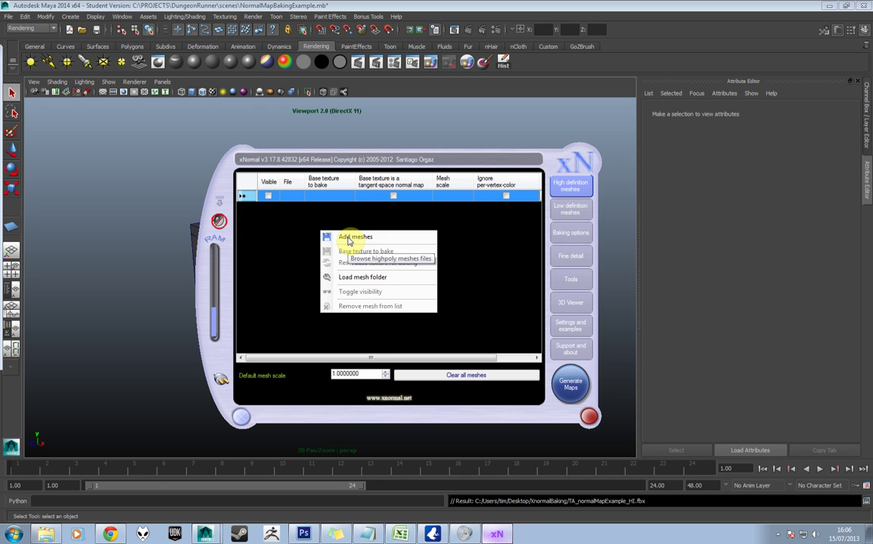
pyautogui.click(348, 238)
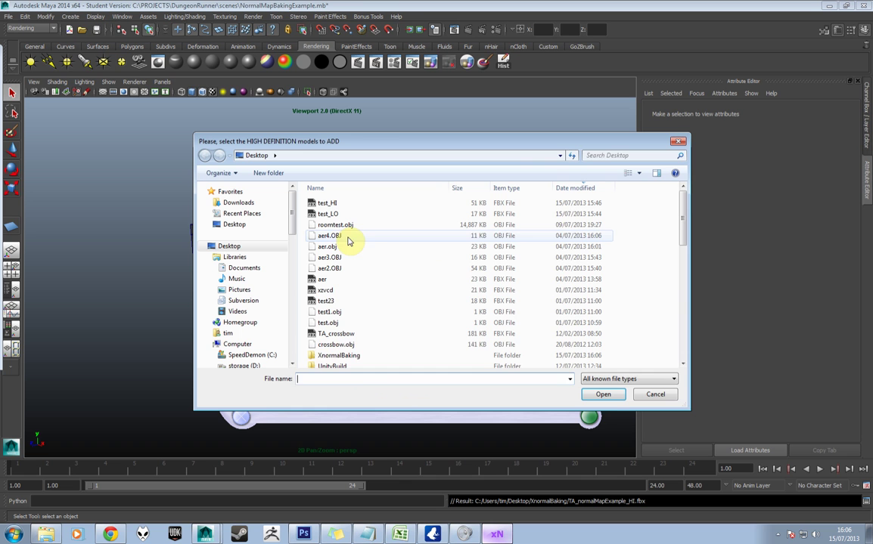
pyautogui.moveTo(679, 211); pyautogui.dragTo(679, 220)
pyautogui.click(344, 345)
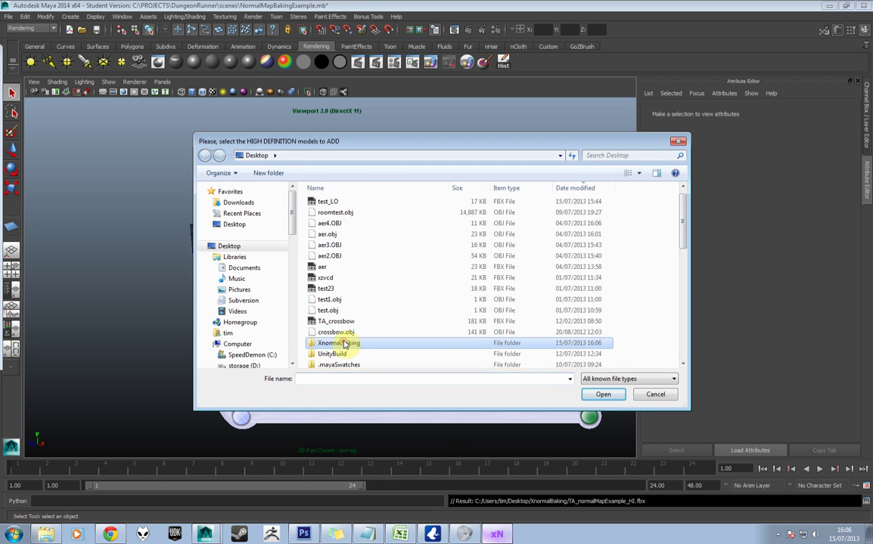
pyautogui.doubleClick(344, 345)
pyautogui.doubleClick(387, 205)
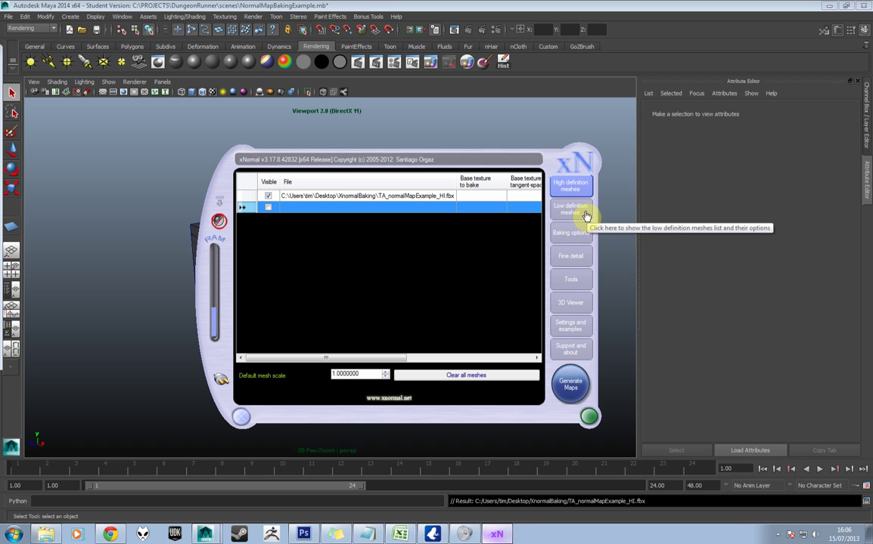
# Step: Add TA_normalMapExample_LO.fbx as the low-definition mesh
pyautogui.click(585, 216)
pyautogui.rightClick(362, 230)
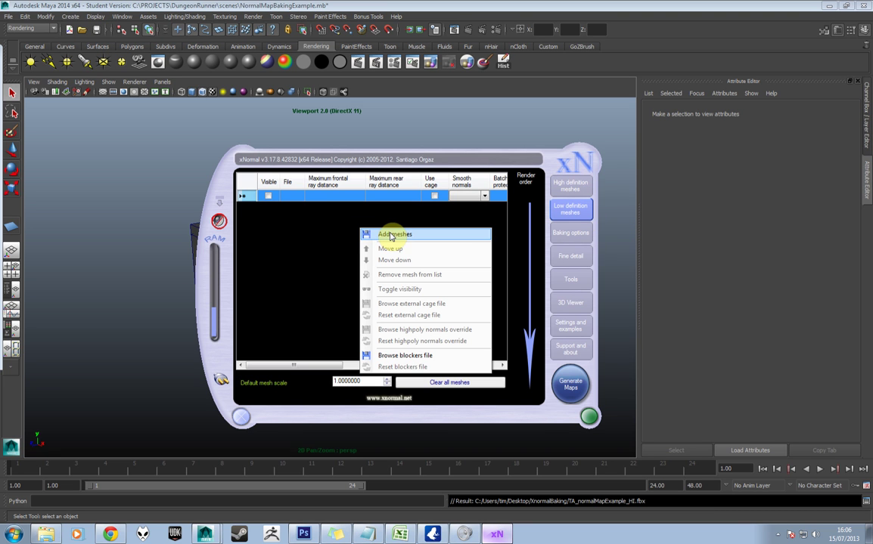
pyautogui.click(389, 234)
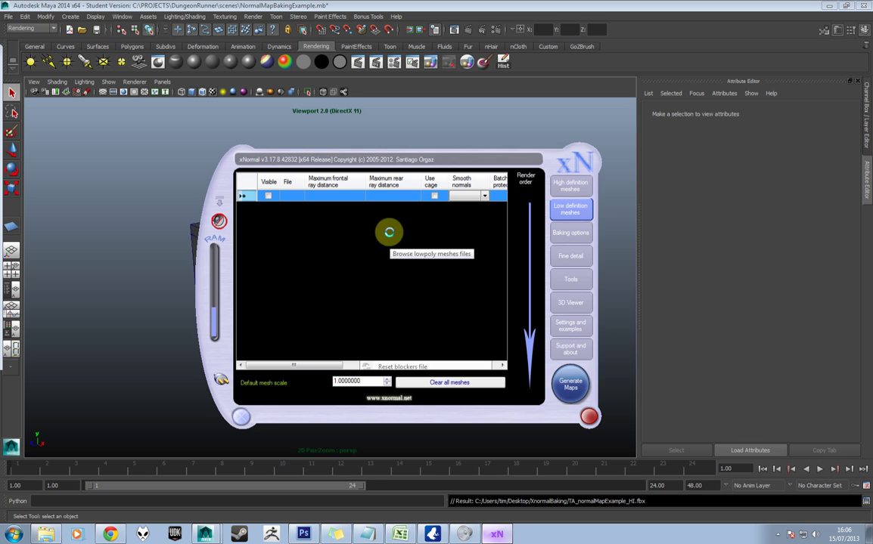
pyautogui.doubleClick(376, 217)
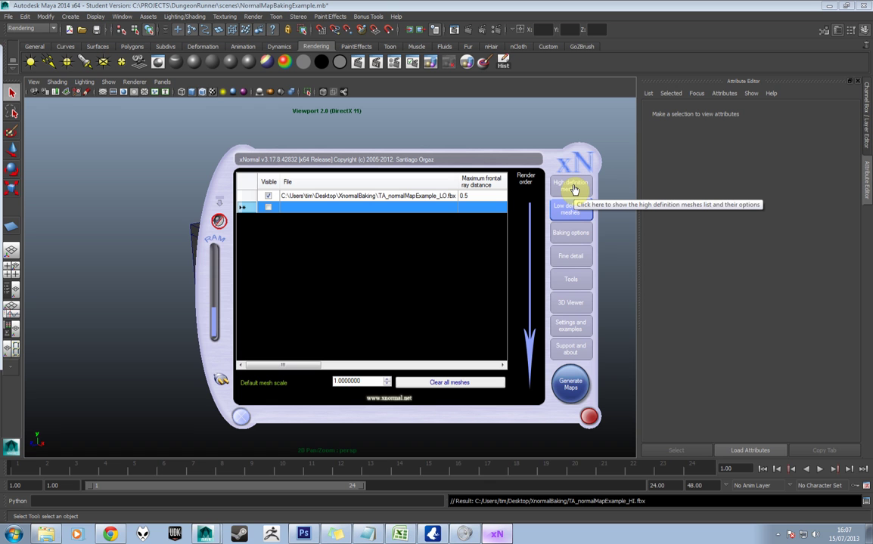
# Step: In Baking options, save the normal map output as TA_test_NRM.tga in Desktop\XnormalBaking
pyautogui.click(568, 236)
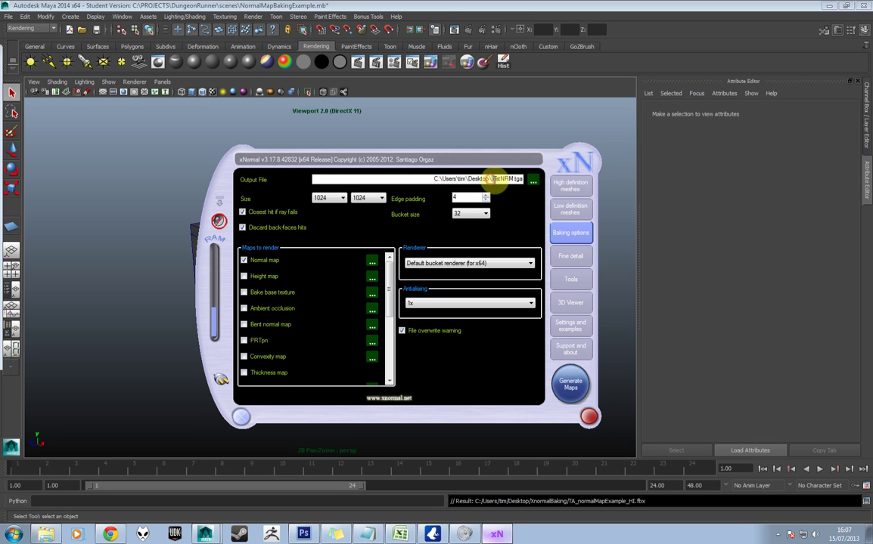
pyautogui.click(528, 183)
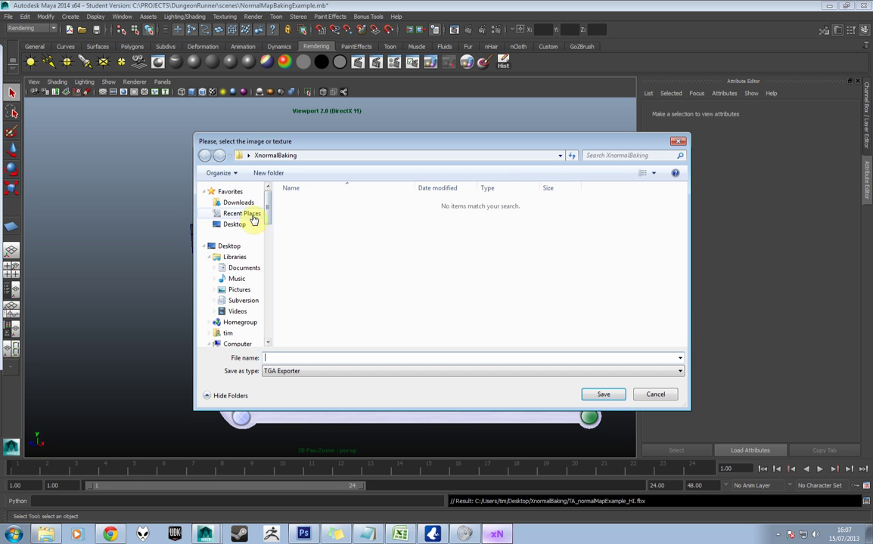
pyautogui.click(234, 224)
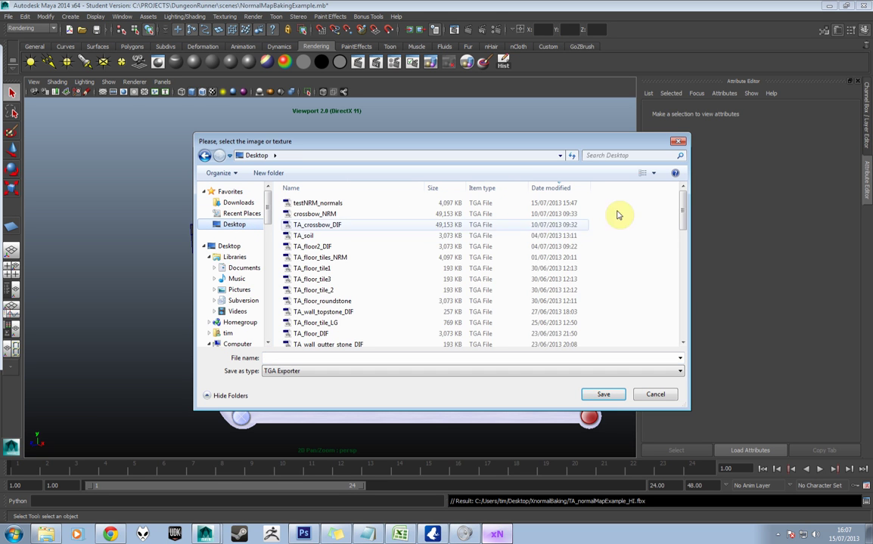
pyautogui.moveTo(681, 198)
pyautogui.mouseDown()
pyautogui.moveTo(681, 269)
pyautogui.moveTo(680, 254)
pyautogui.mouseUp()
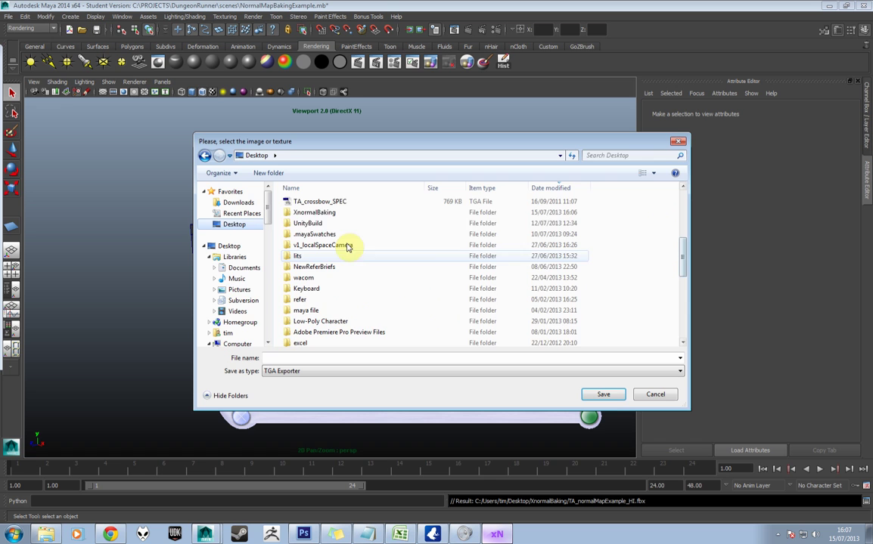
pyautogui.doubleClick(314, 213)
pyautogui.click(316, 360)
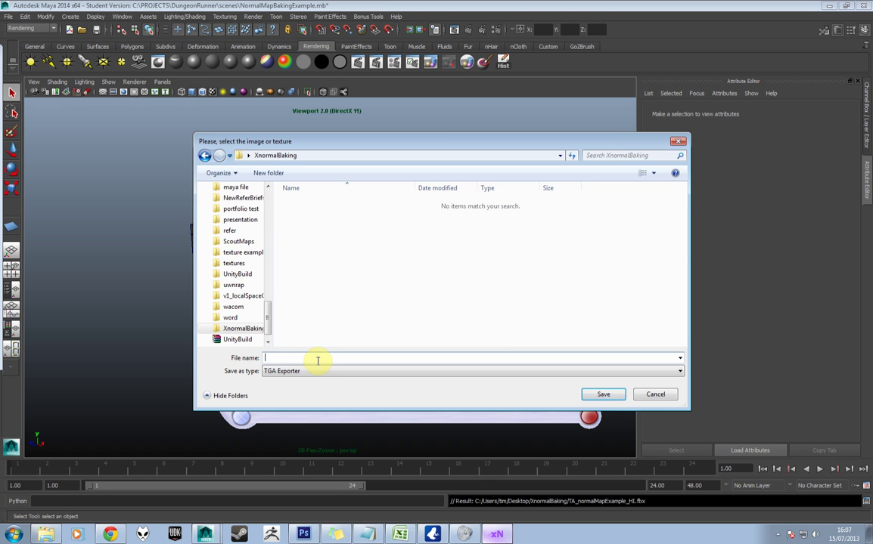
pyautogui.write('TA_')
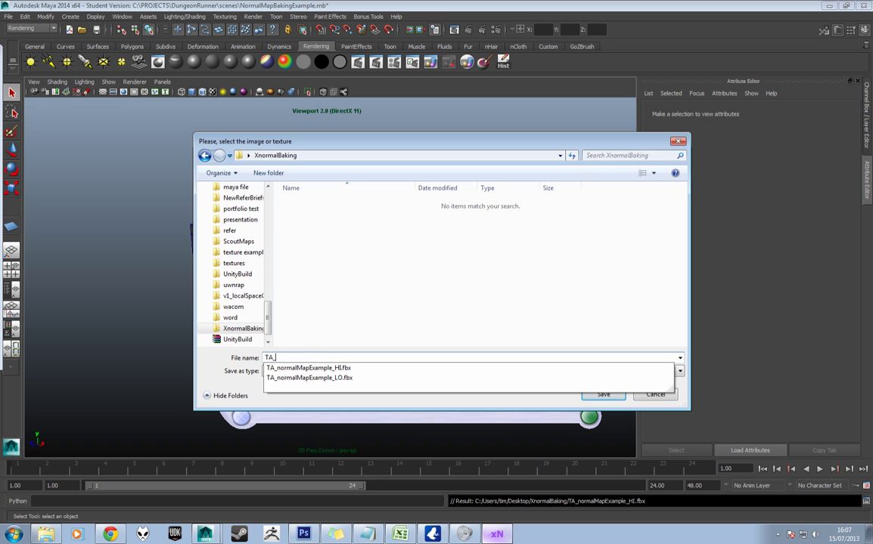
pyautogui.write('test_N')
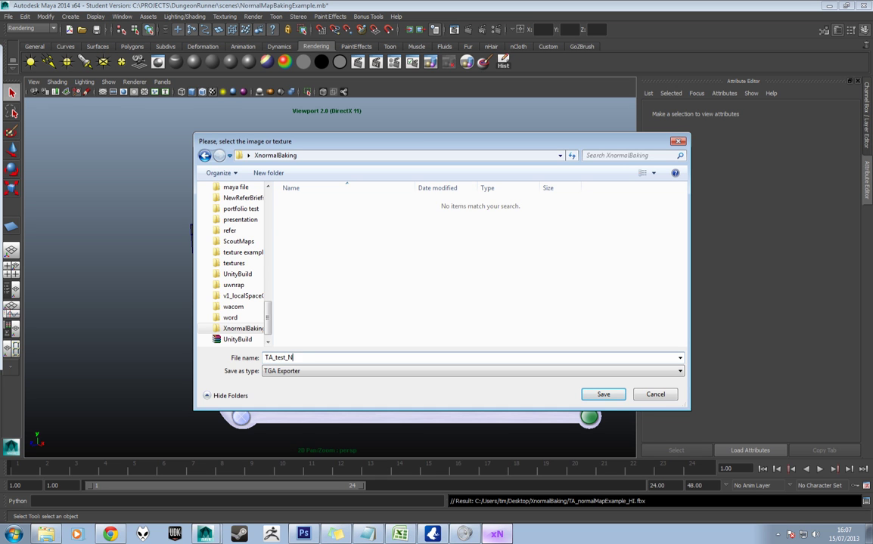
pyautogui.write('RM')
pyautogui.click(603, 394)
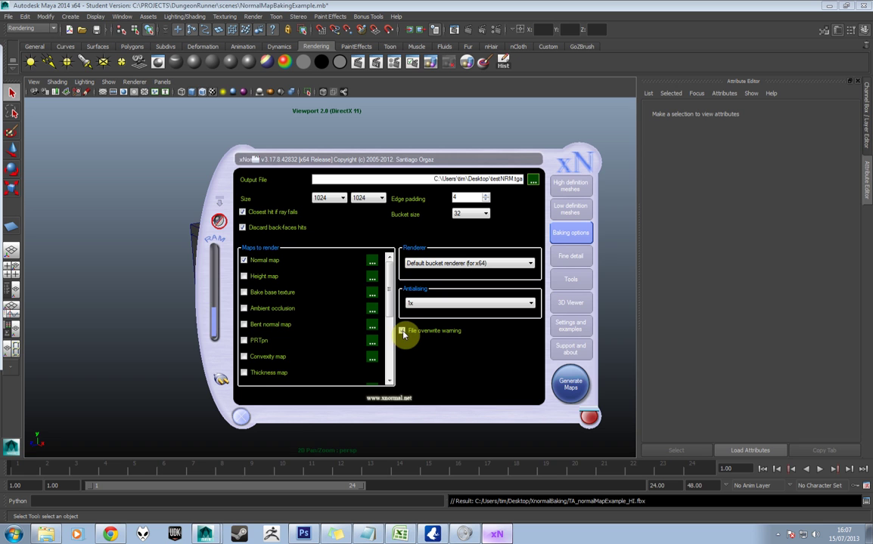
pyautogui.click(325, 198)
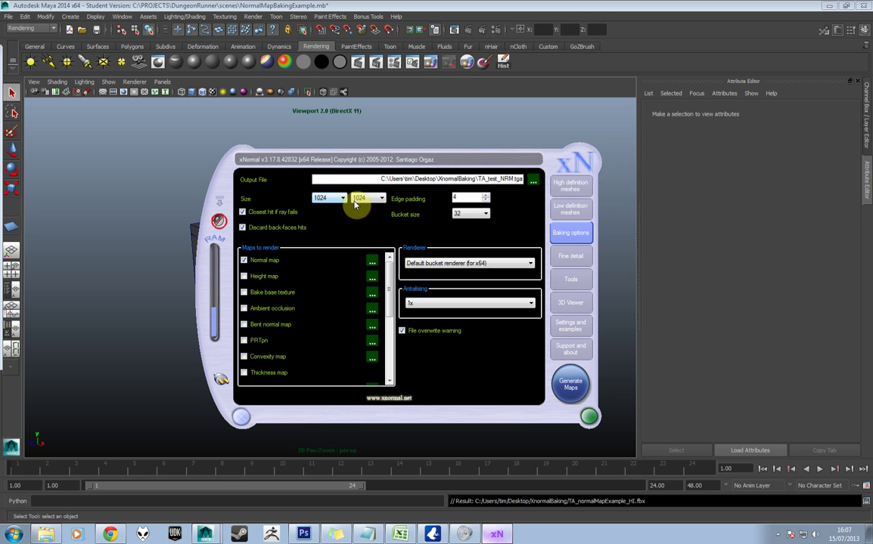
pyautogui.click(457, 198)
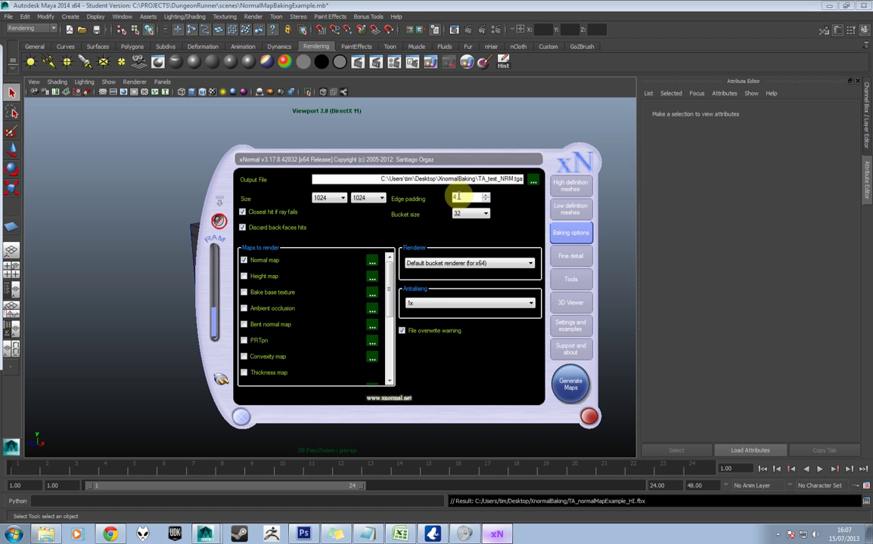
pyautogui.doubleClick(454, 197)
pyautogui.press('Tab')
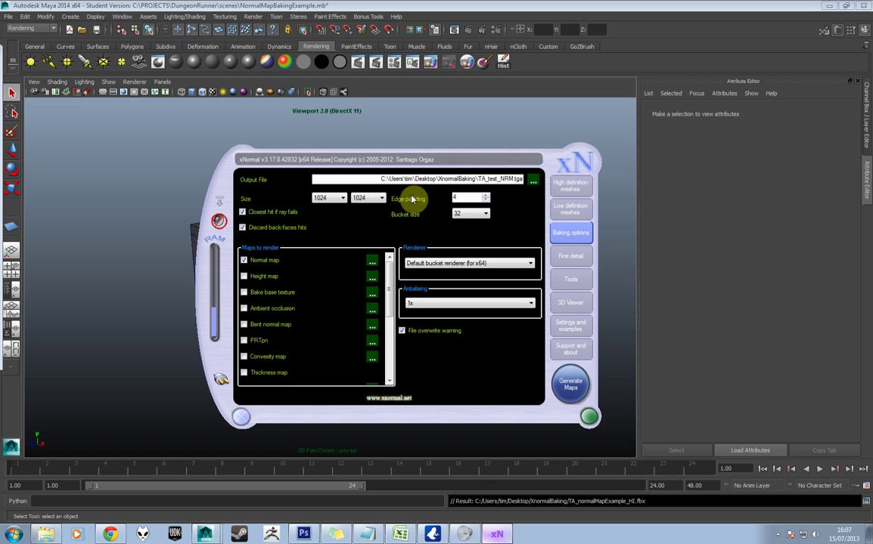
pyautogui.click(463, 196)
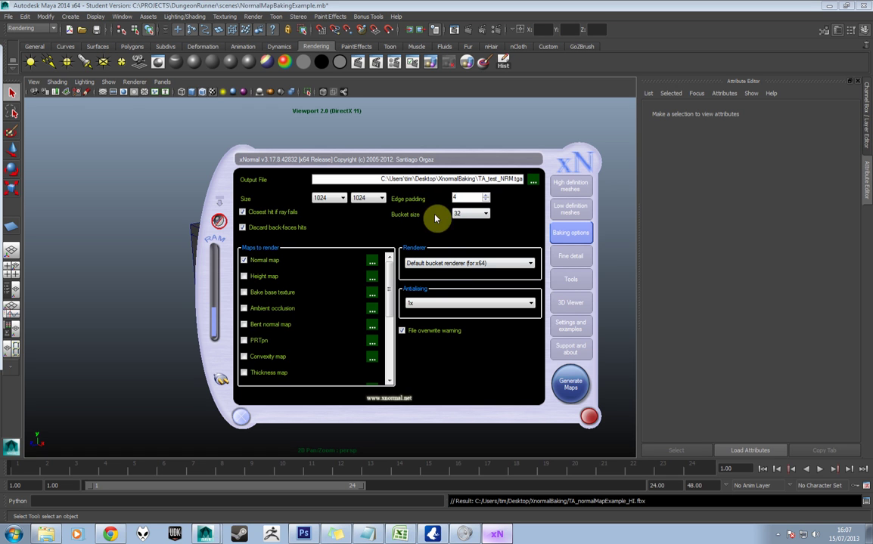
pyautogui.moveTo(459, 197); pyautogui.dragTo(444, 199)
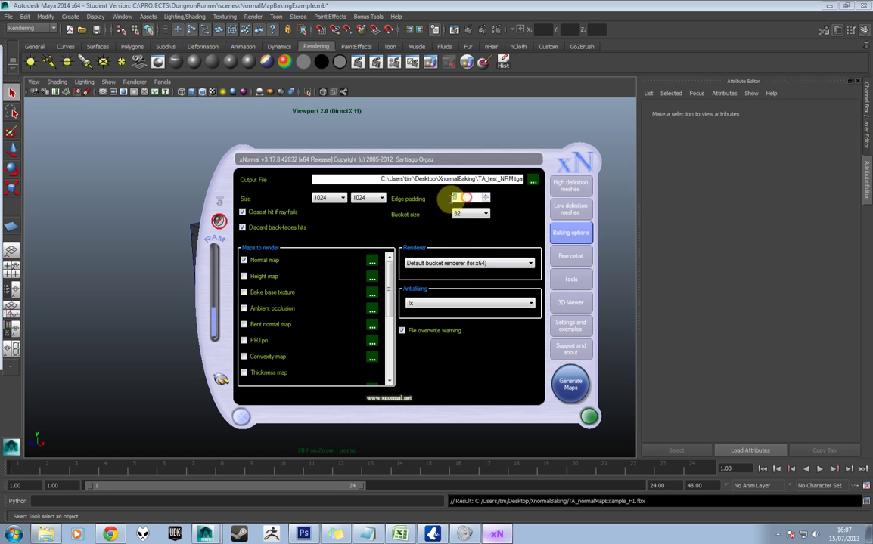
pyautogui.doubleClick(467, 198)
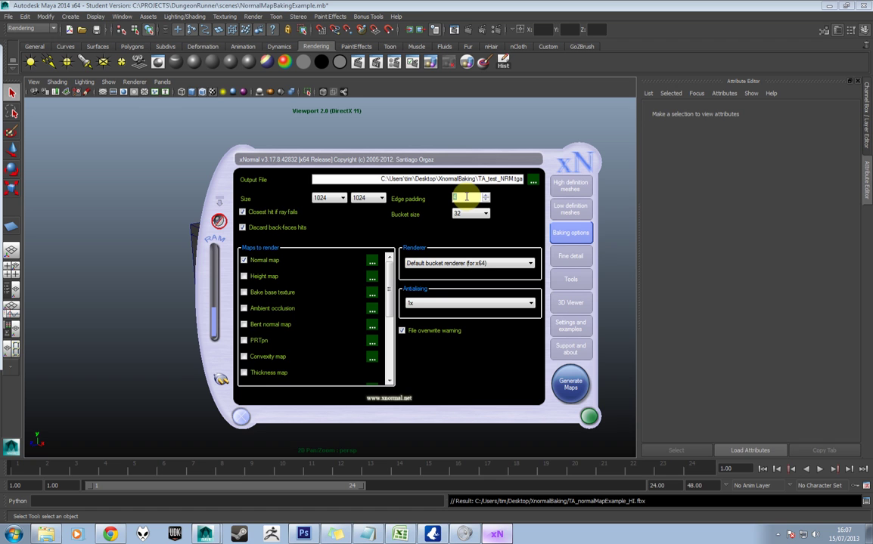
pyautogui.write('2')
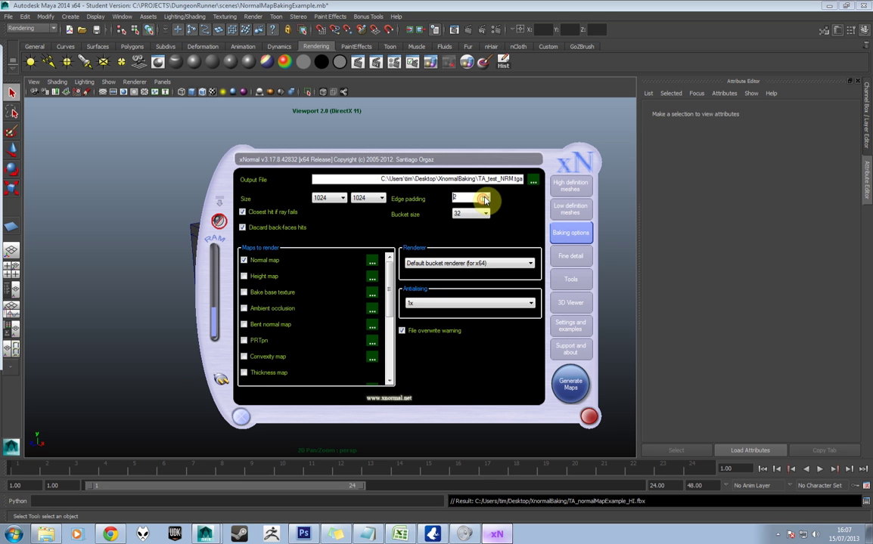
pyautogui.doubleClick(458, 198)
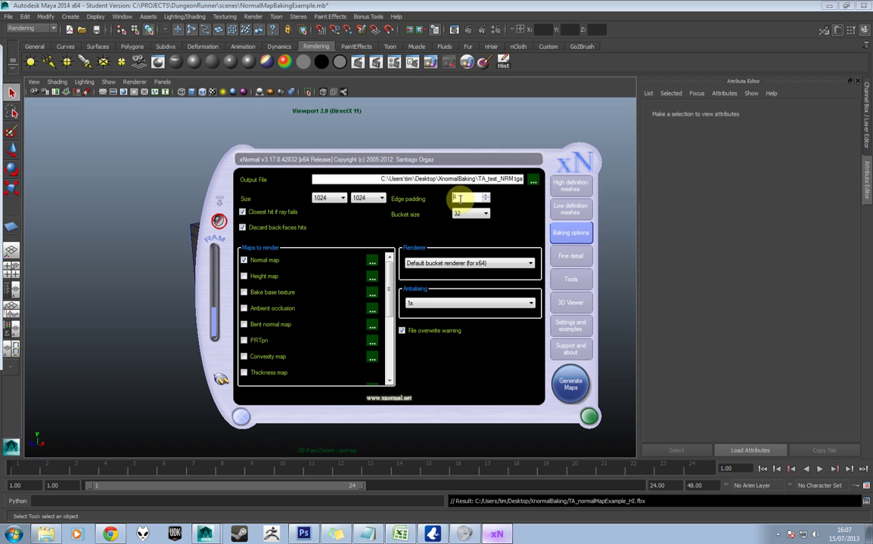
pyautogui.write('4')
pyautogui.click(470, 214)
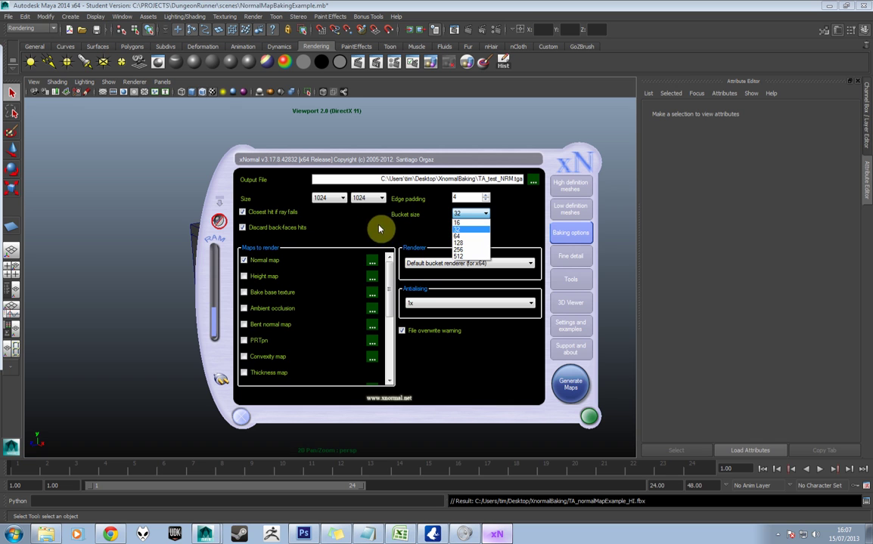
pyautogui.click(465, 229)
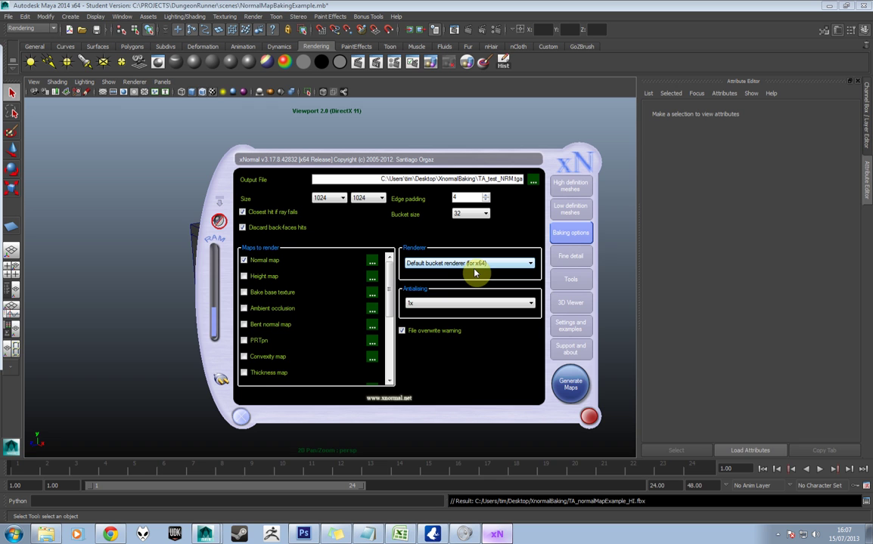
pyautogui.click(467, 304)
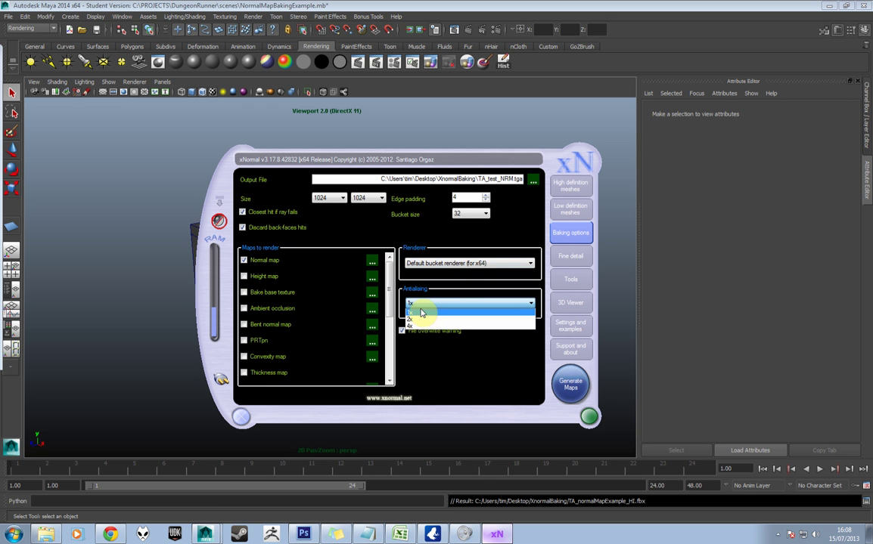
pyautogui.click(422, 315)
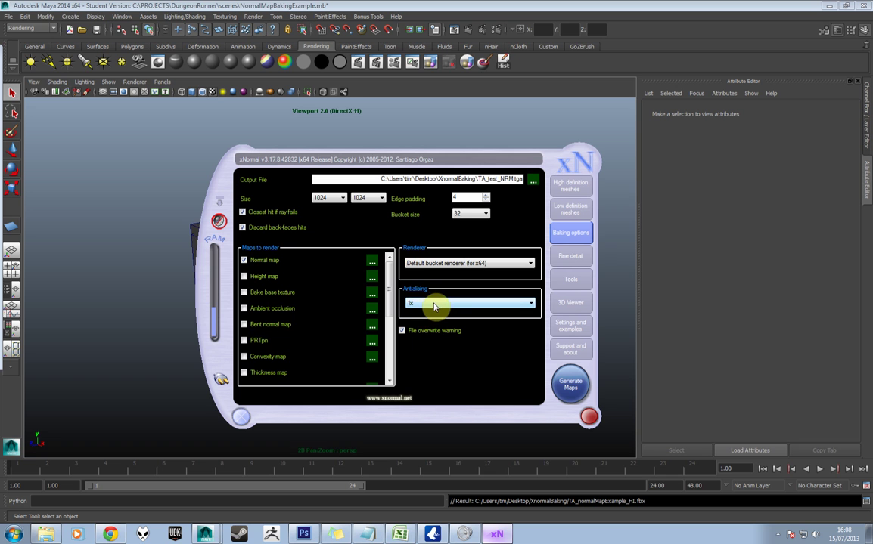
pyautogui.click(434, 305)
pyautogui.click(427, 315)
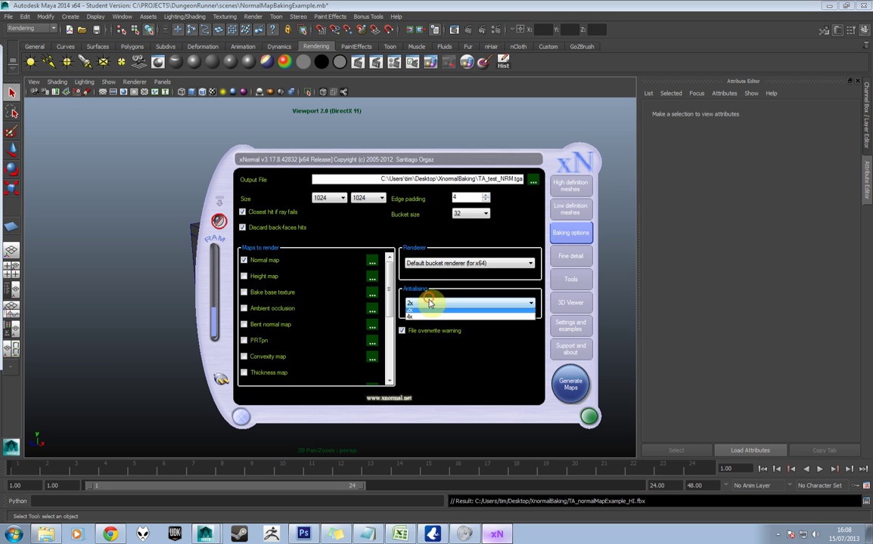
pyautogui.click(382, 238)
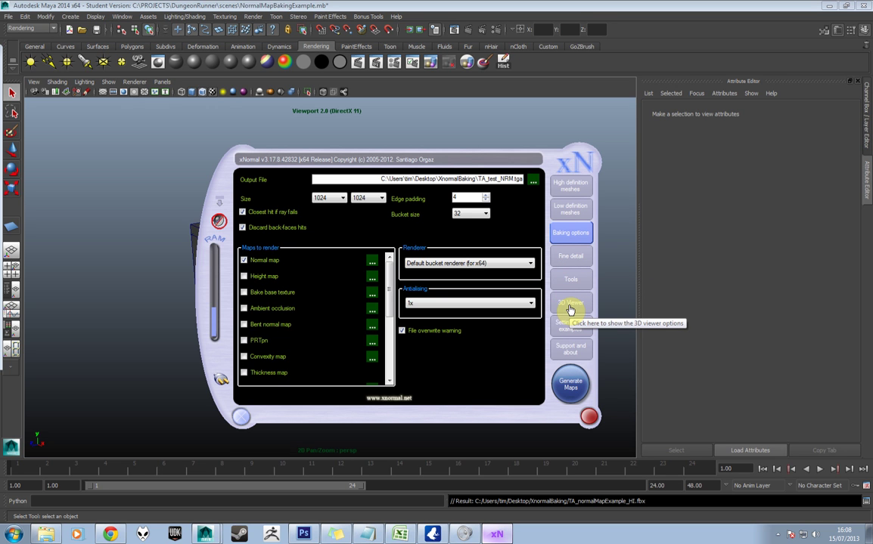
# Step: Open the 3D Viewer settings and launch the viewer on the crate mesh
pyautogui.click(571, 309)
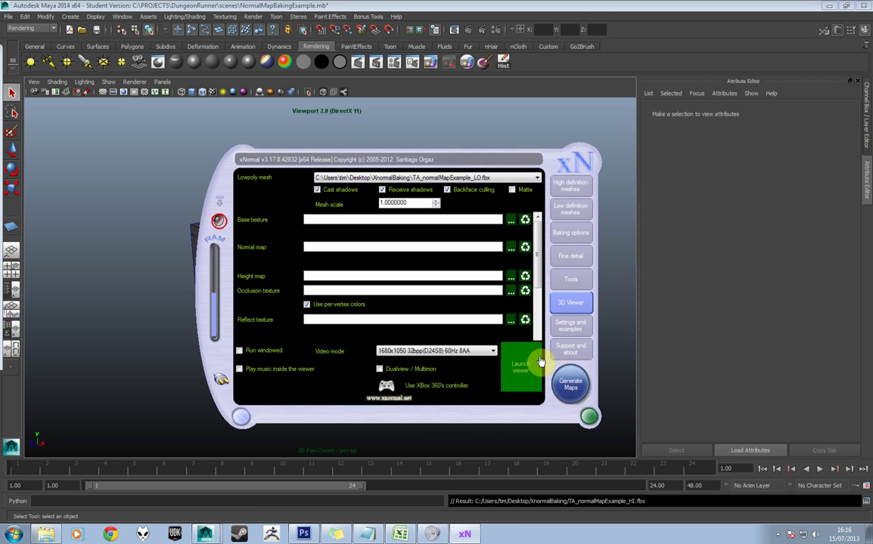
pyautogui.click(519, 378)
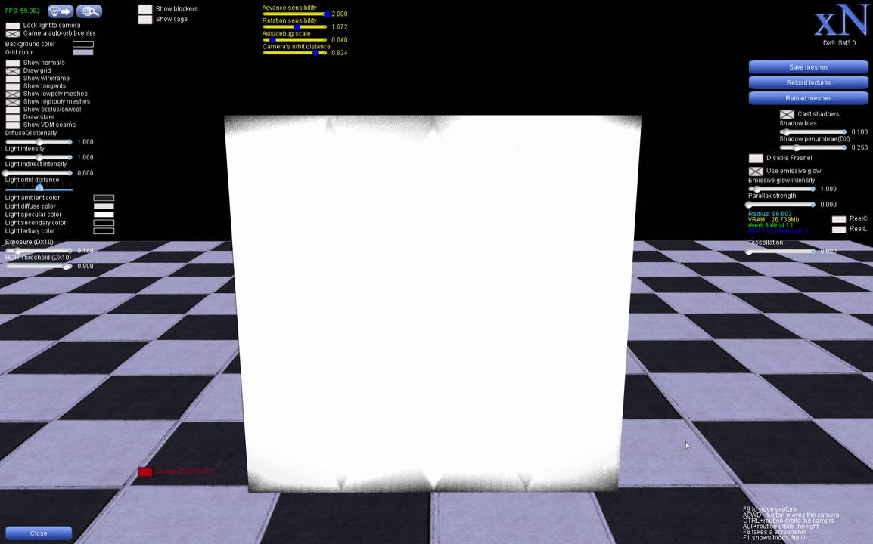
# Step: Orbit the camera to view the crate's side with its rows of round hollows
pyautogui.moveTo(686, 446)
pyautogui.keyDown('ctrl'); pyautogui.mouseDown(button='right')
pyautogui.moveTo(670, 418)
pyautogui.moveTo(619, 413)
pyautogui.moveTo(534, 353)
pyautogui.moveTo(613, 352)
pyautogui.mouseUp(button='right'); pyautogui.keyUp('ctrl')
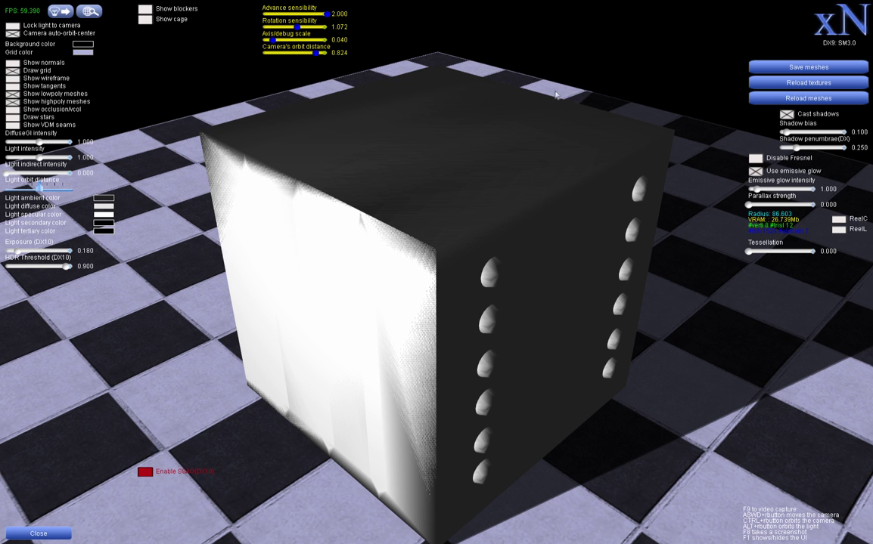
# Step: Show the crate's projection cage and adjust its global extrusion
pyautogui.click(144, 20)
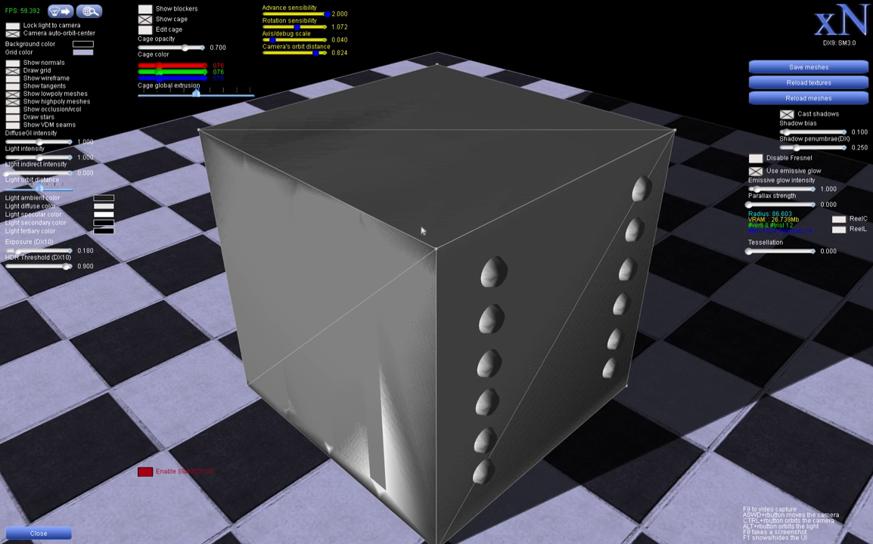
pyautogui.moveTo(422, 231); pyautogui.dragTo(530, 219)
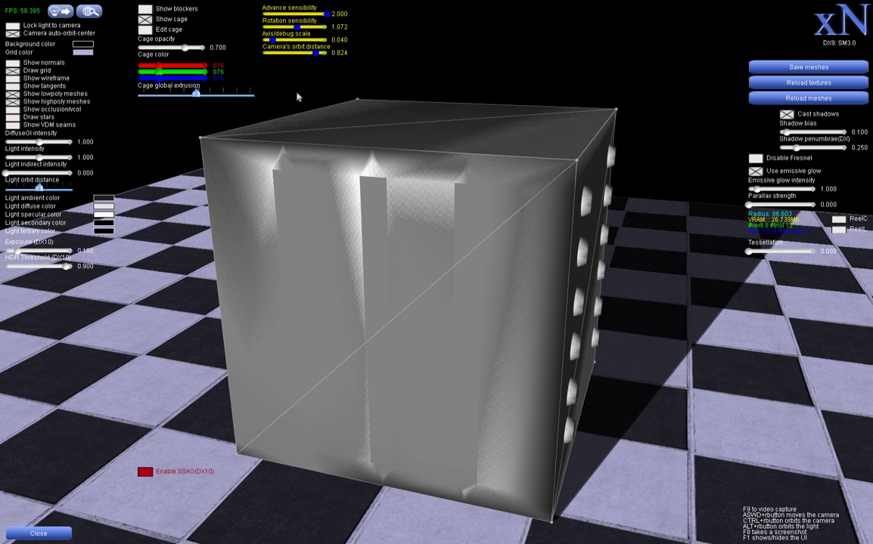
pyautogui.click(197, 92)
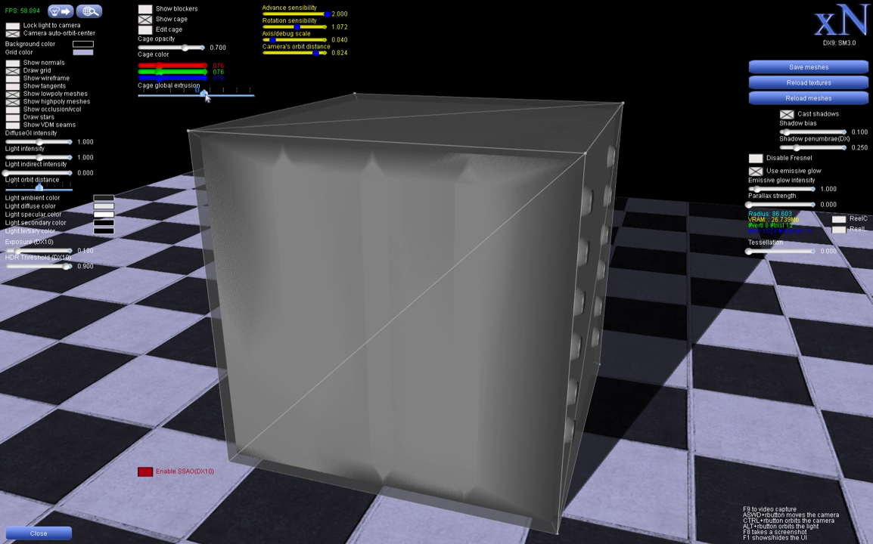
pyautogui.moveTo(550, 200)
pyautogui.keyDown('ctrl'); pyautogui.mouseDown(button='right')
pyautogui.moveTo(499, 205)
pyautogui.moveTo(469, 234)
pyautogui.mouseUp(button='right'); pyautogui.keyUp('ctrl')
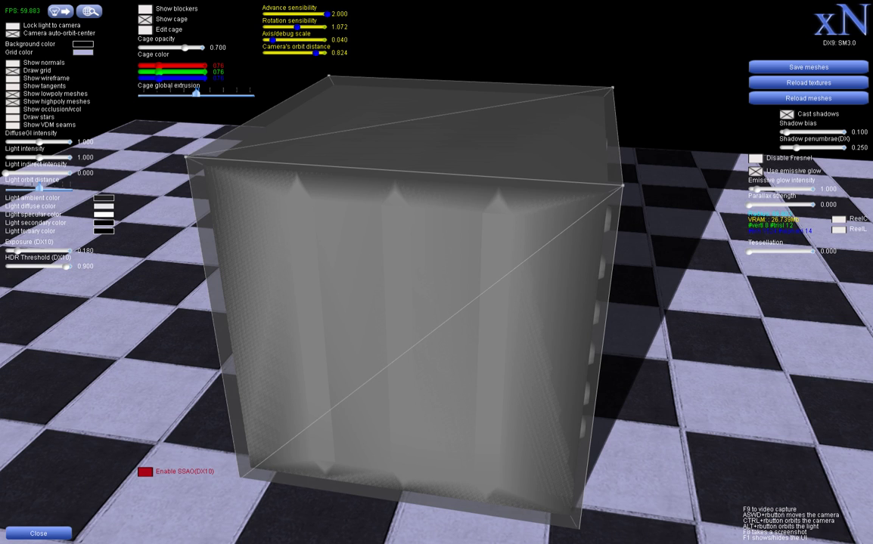
# Step: Push the cage's top-right corner outward with Edit cage, then close the 3D viewer
pyautogui.click(141, 30)
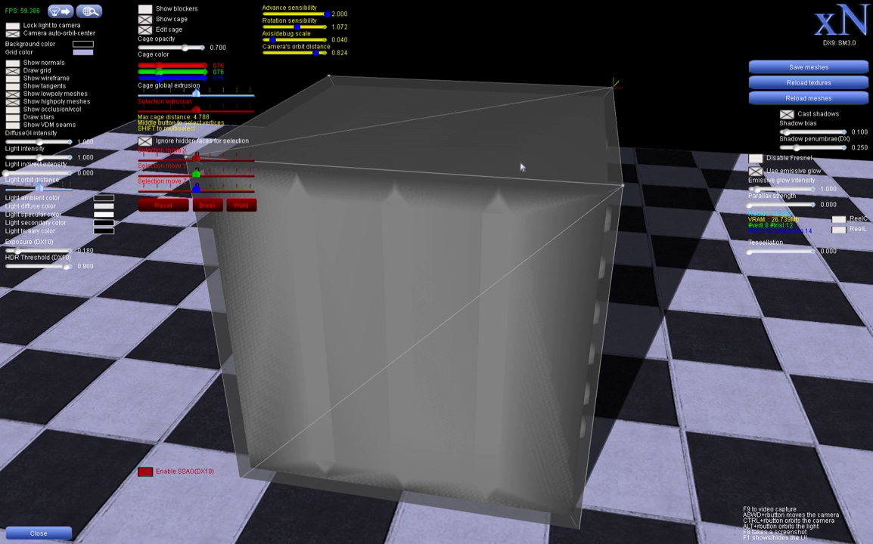
pyautogui.moveTo(195, 162); pyautogui.dragTo(210, 167)
pyautogui.press('Escape')
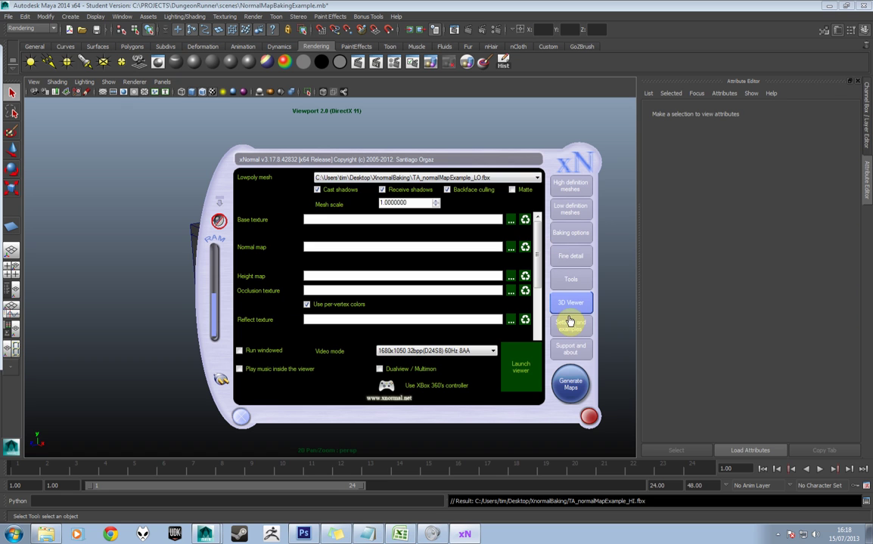
# Step: Bake the normal map at 1x over TA_test_NRM_normals.TGA, then switch to Photoshop
pyautogui.click(571, 234)
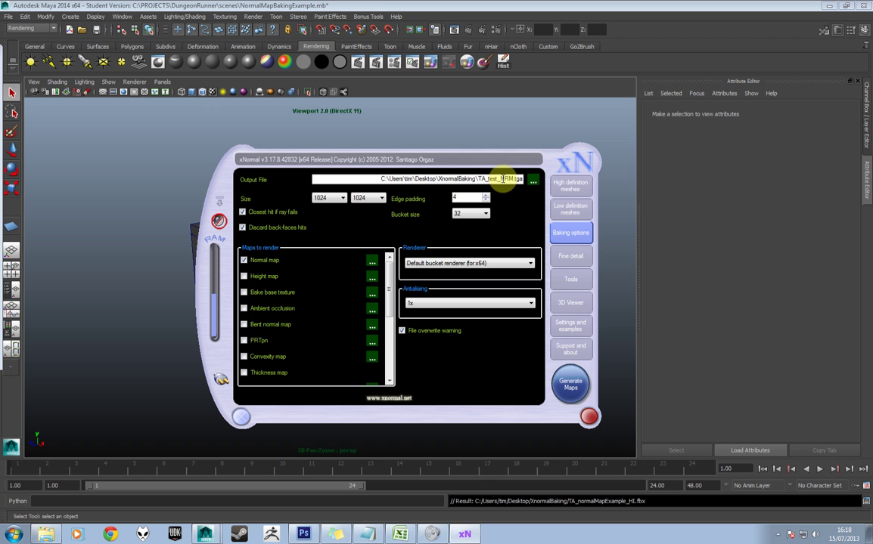
pyautogui.click(569, 390)
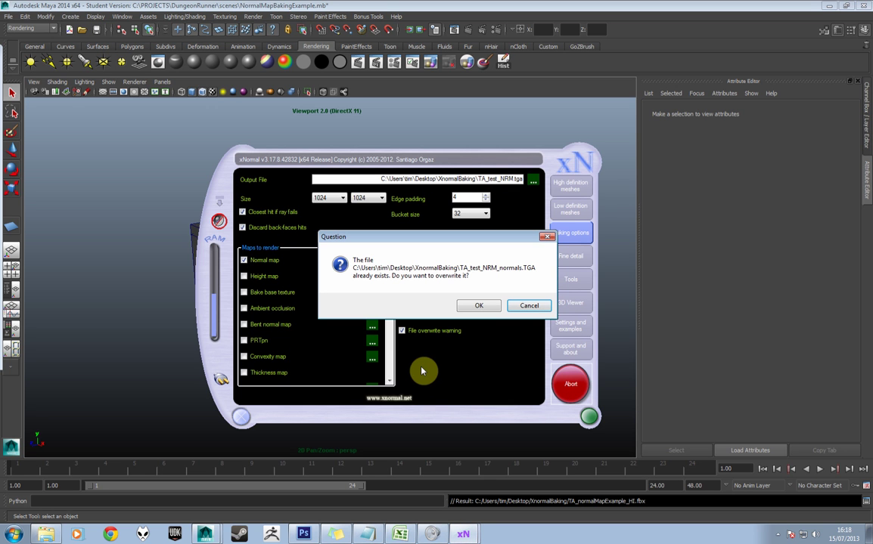
pyautogui.click(477, 307)
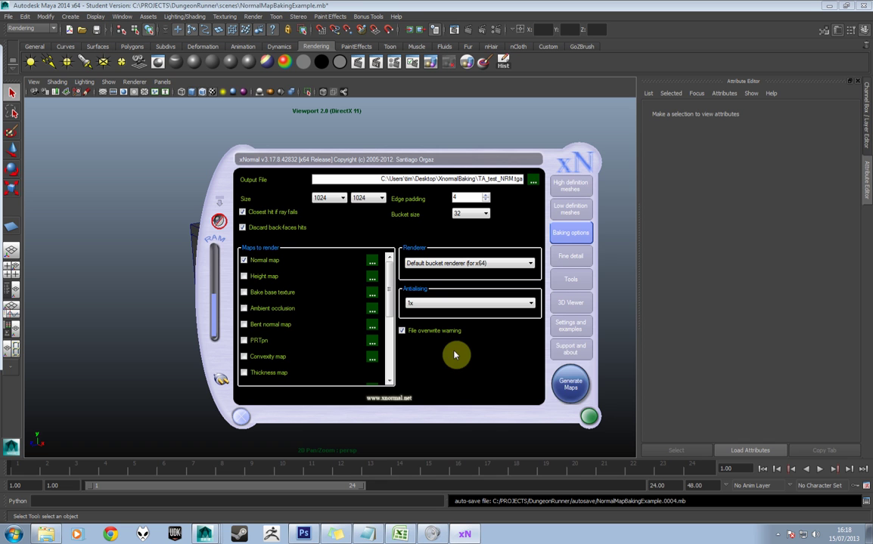
pyautogui.click(569, 384)
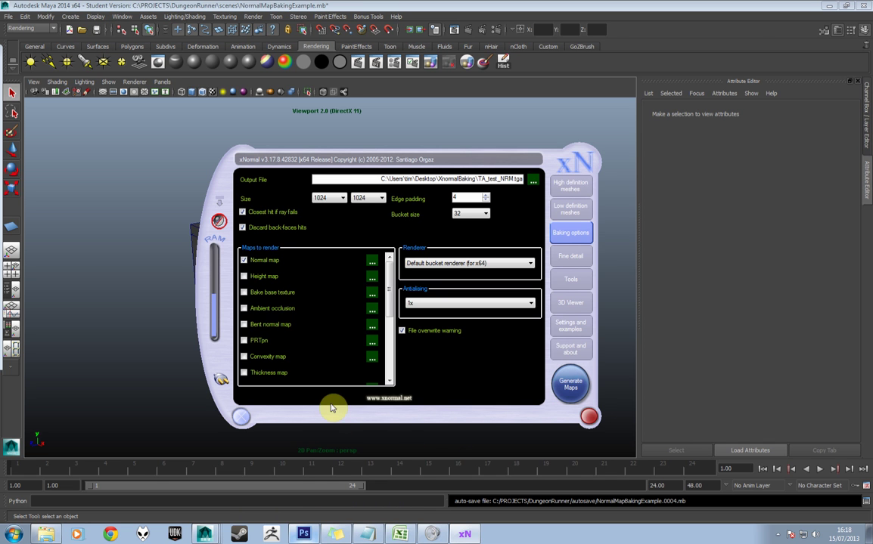
pyautogui.click(303, 534)
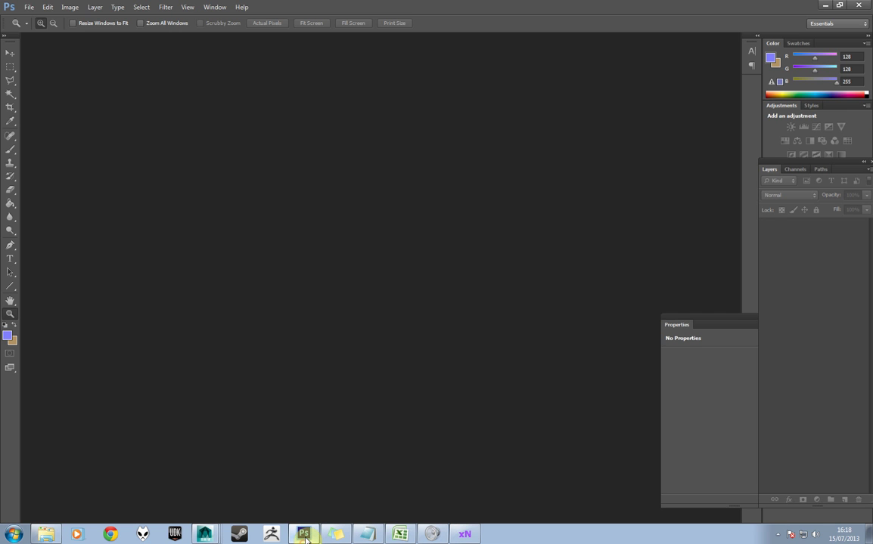
# Step: Open XnormalBaking\TA_test_NRM_normals.TGA in Photoshop
pyautogui.click(31, 10)
pyautogui.press('Escape')
pyautogui.doubleClick(201, 134)
pyautogui.moveTo(617, 185)
pyautogui.mouseDown()
pyautogui.moveTo(616, 312)
pyautogui.moveTo(639, 503)
pyautogui.moveTo(637, 151)
pyautogui.mouseUp()
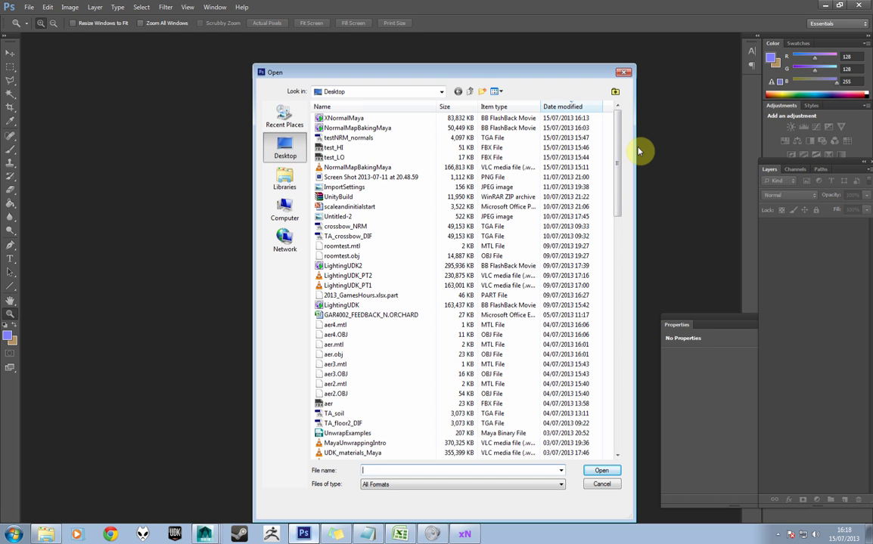
pyautogui.click(380, 106)
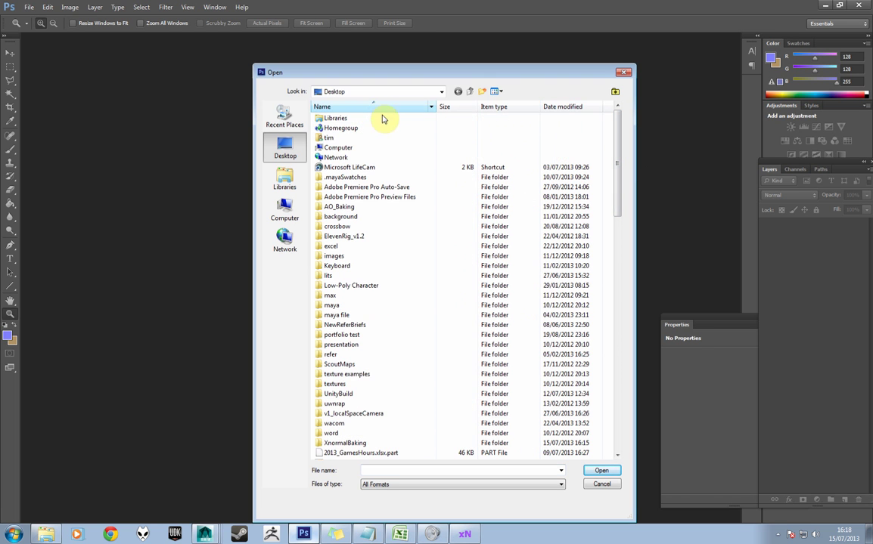
pyautogui.moveTo(616, 167); pyautogui.dragTo(618, 204)
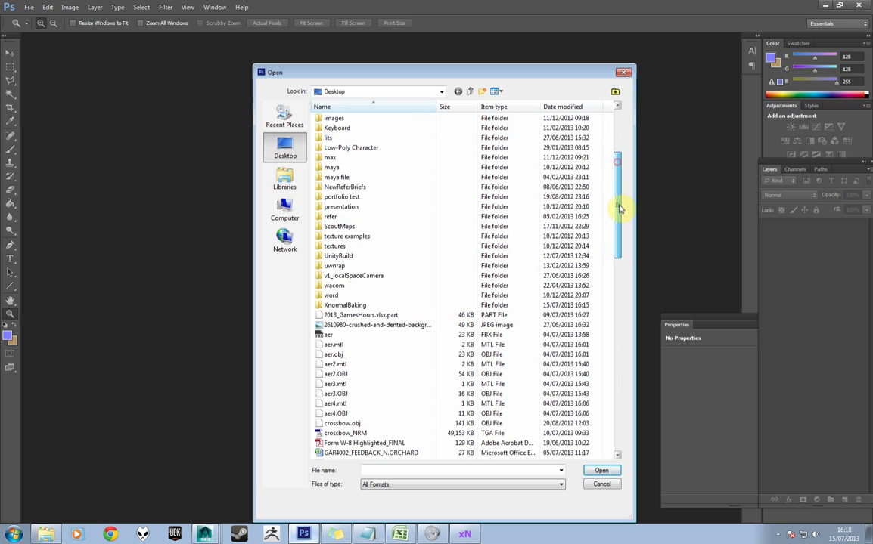
pyautogui.doubleClick(371, 303)
pyautogui.doubleClick(362, 138)
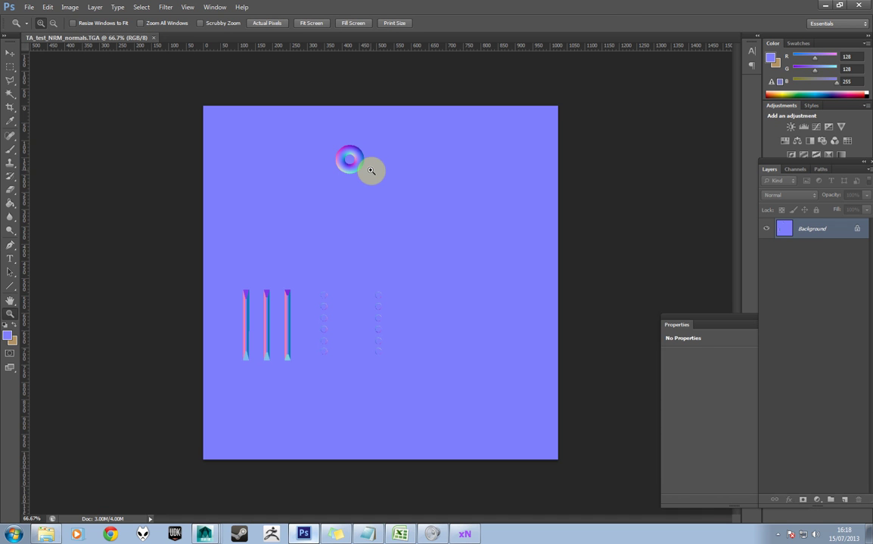
# Step: Zoom in on the normal map's donut and strips to inspect the bake
pyautogui.moveTo(225, 384); pyautogui.dragTo(417, 134)
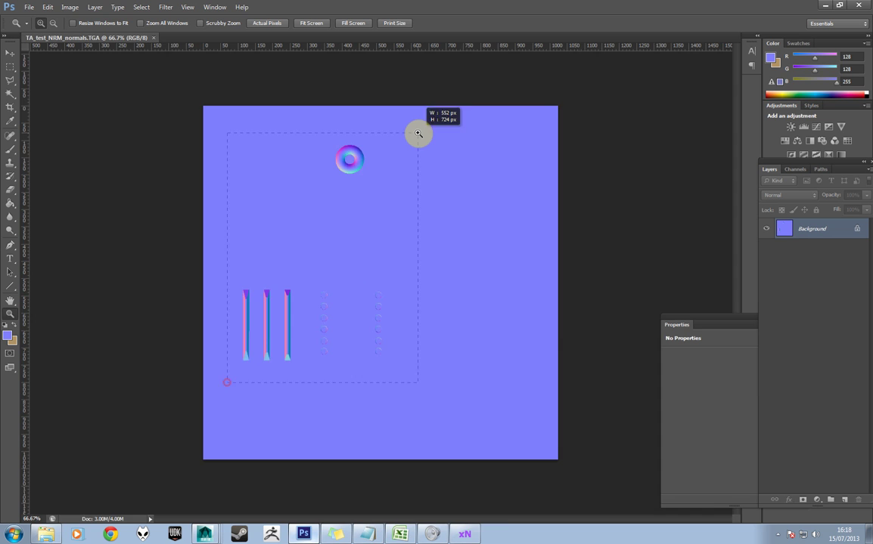
pyautogui.scroll(-2, 382, 326)
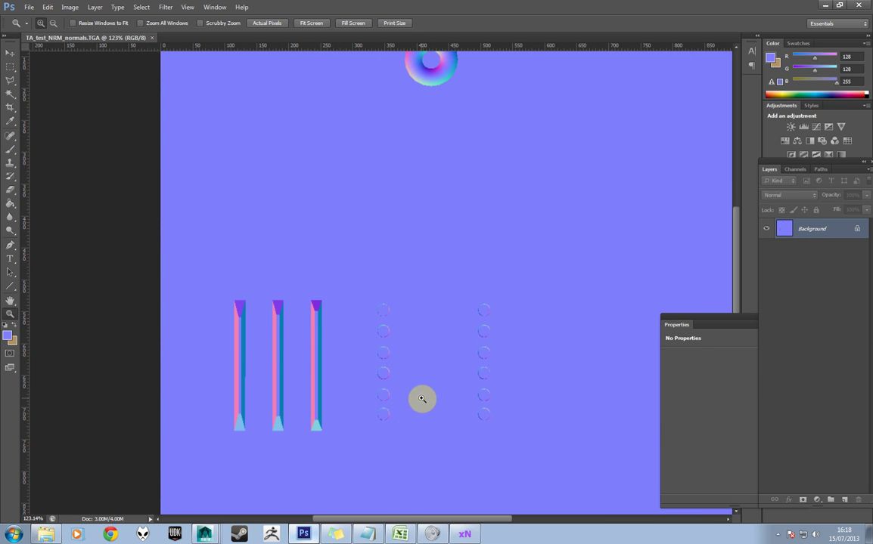
pyautogui.scroll(3, 335, 347)
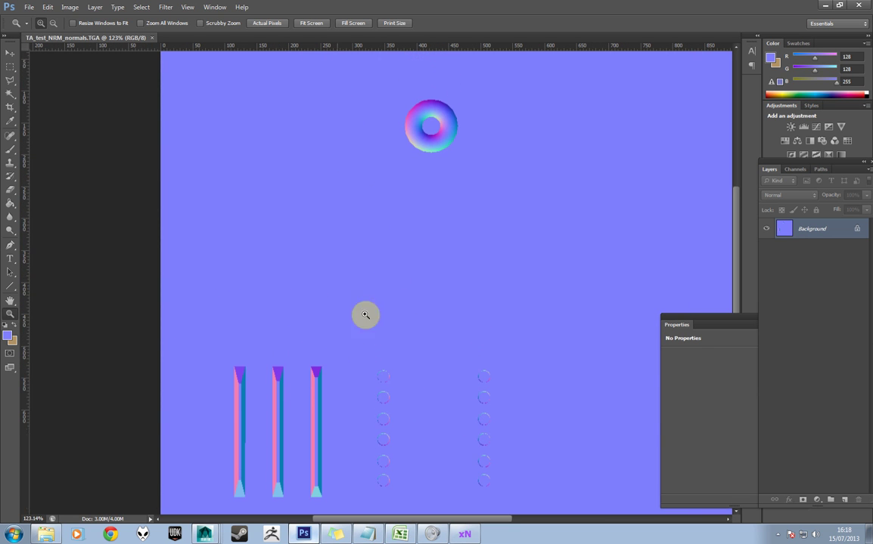
pyautogui.scroll(-2, 366, 359)
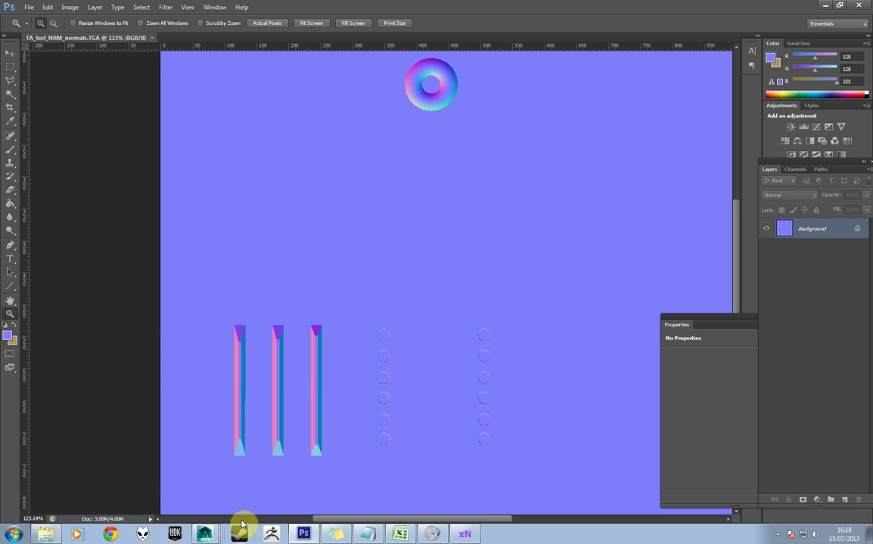
# Step: Set xNormal's antialiasing to 4x and edge padding to 2
pyautogui.click(431, 534)
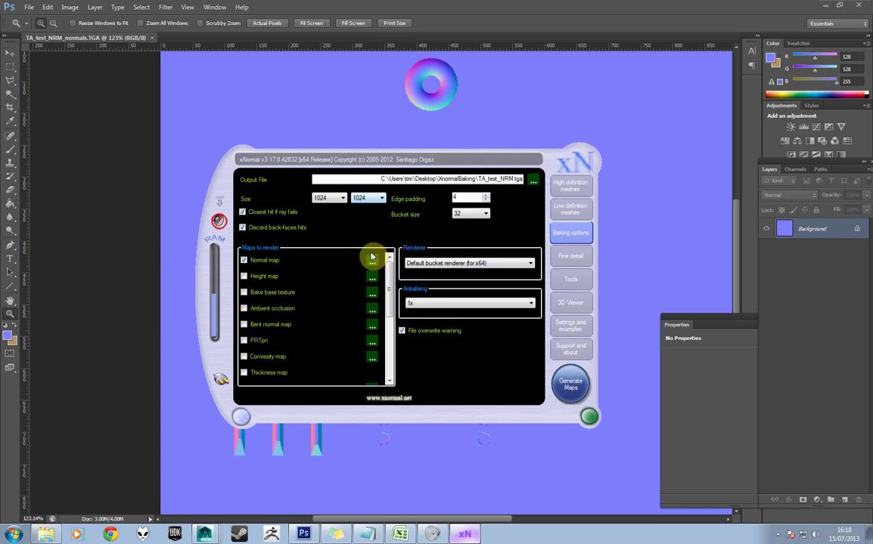
pyautogui.click(446, 304)
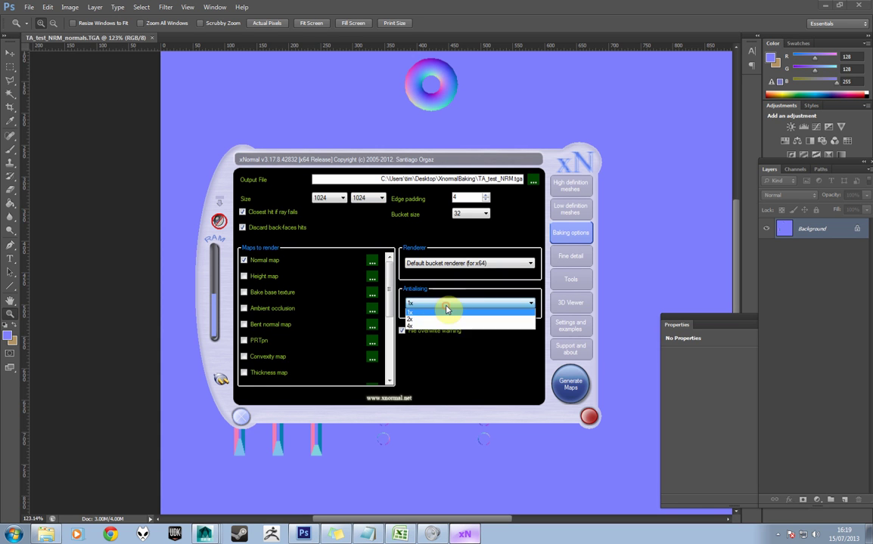
pyautogui.click(428, 326)
pyautogui.write('2')
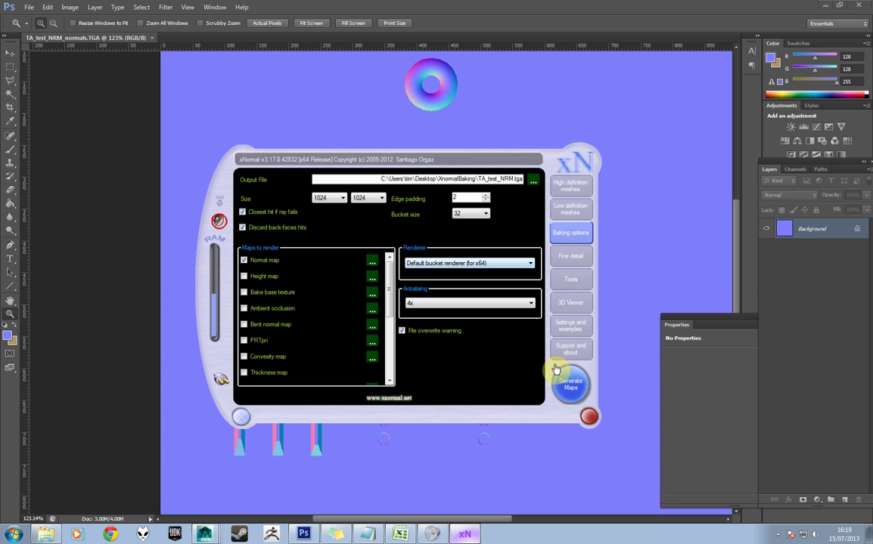
pyautogui.click(367, 199)
# Step: Re-bake the normal map, overwriting the existing TGA
pyautogui.click(565, 387)
pyautogui.click(567, 391)
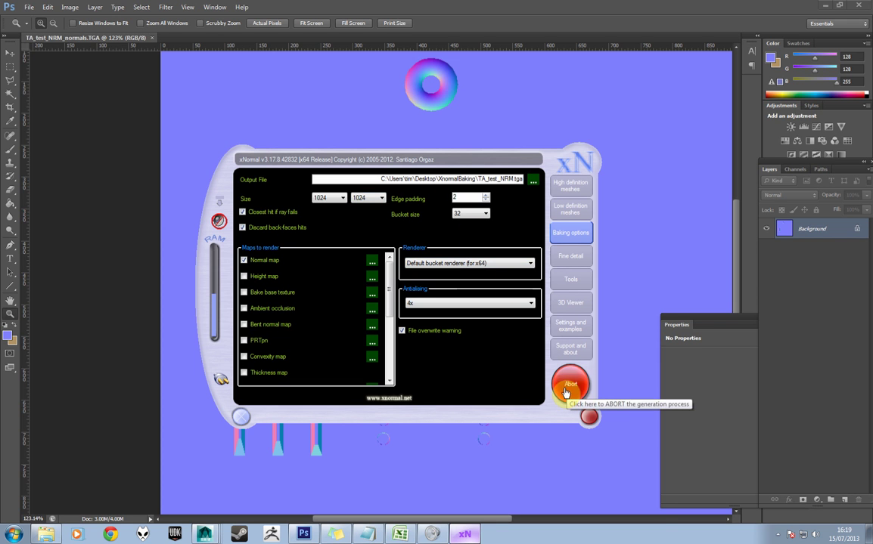
pyautogui.click(479, 305)
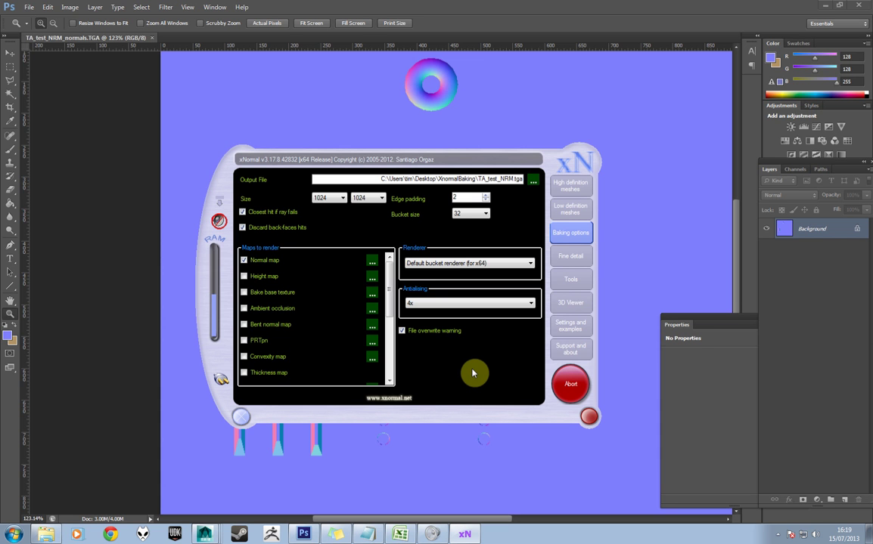
# Step: Reopen the recent TA_test_NRM_normals.TGA and load the updated copy from disk
pyautogui.click(29, 7)
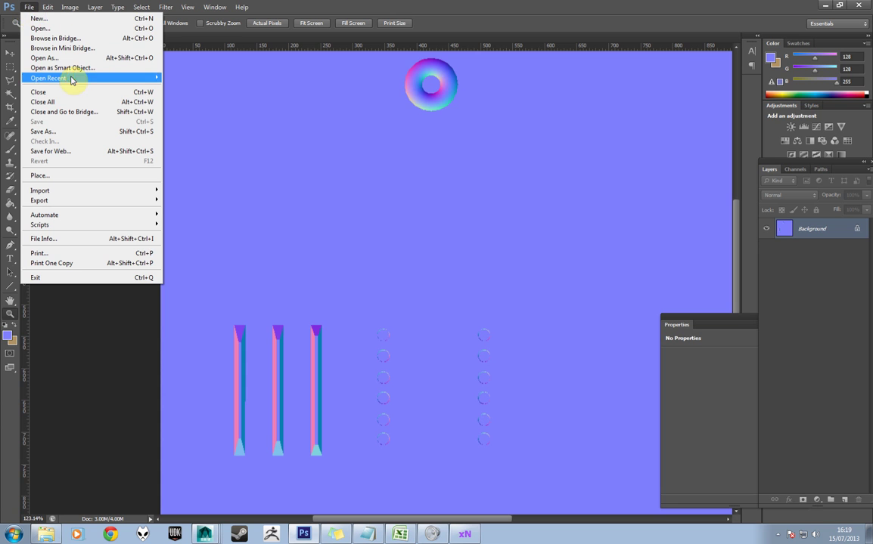
pyautogui.click(195, 80)
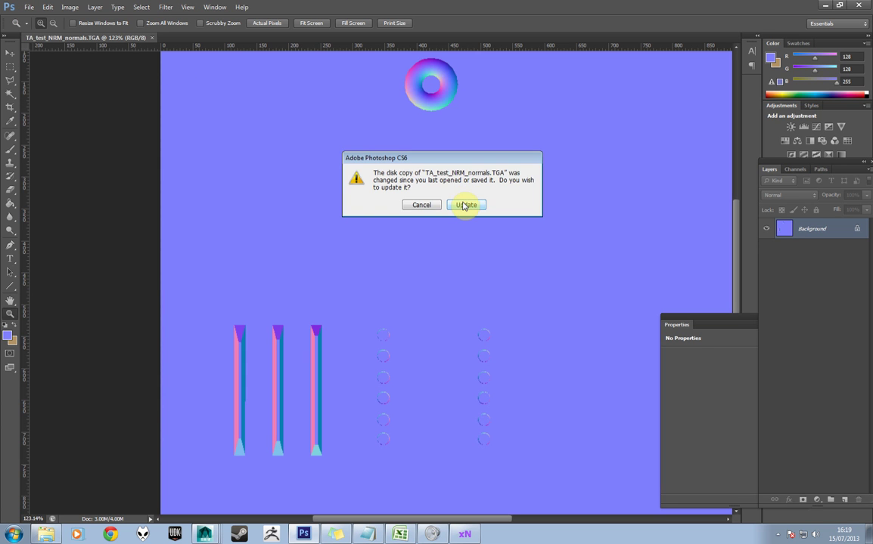
pyautogui.click(464, 206)
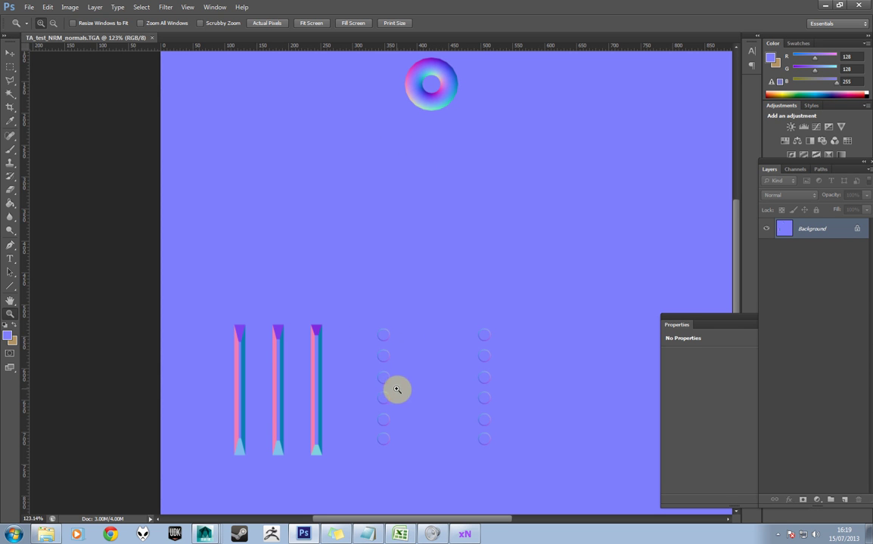
# Step: Magnify two small circles to pixel level, then fit the whole map on screen
pyautogui.moveTo(406, 331); pyautogui.dragTo(473, 285)
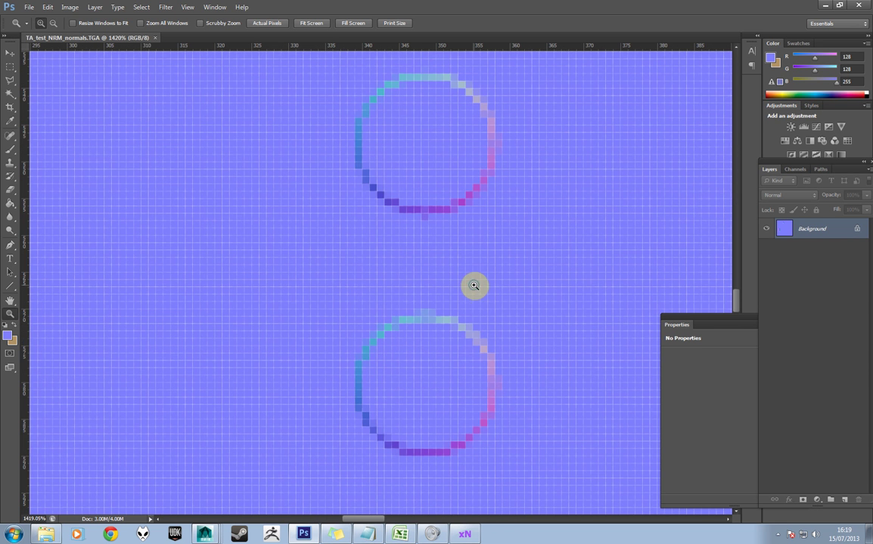
pyautogui.rightClick(473, 286)
pyautogui.click(481, 291)
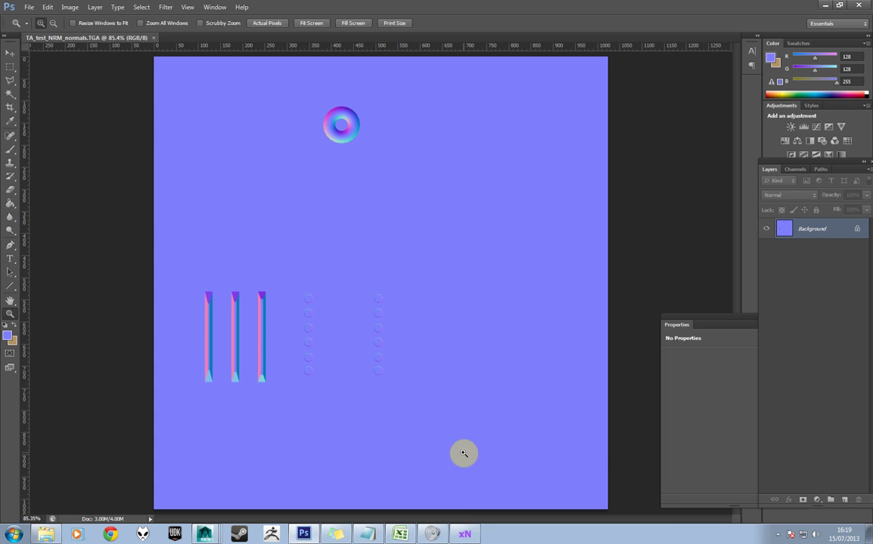
pyautogui.click(465, 533)
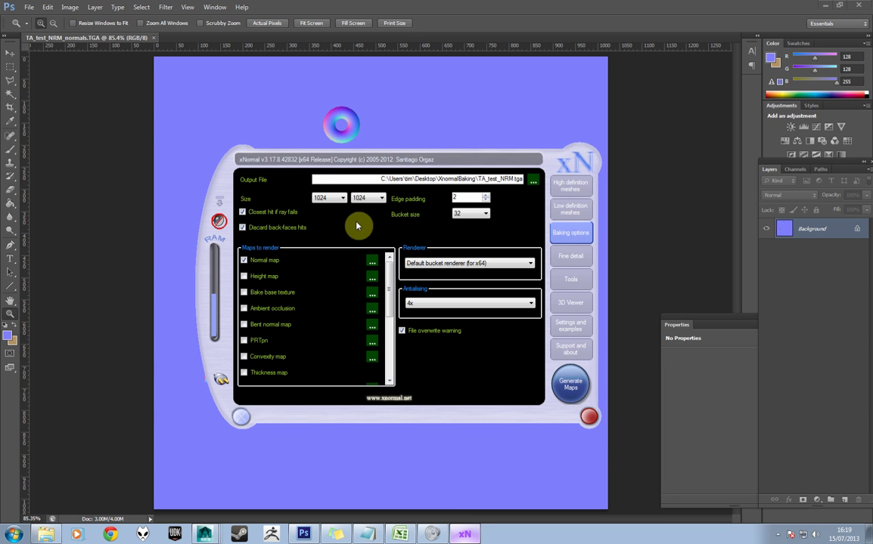
# Step: Drag the xNormal window right so the normal map's strips and circles show beside it
pyautogui.moveTo(302, 163); pyautogui.dragTo(532, 163)
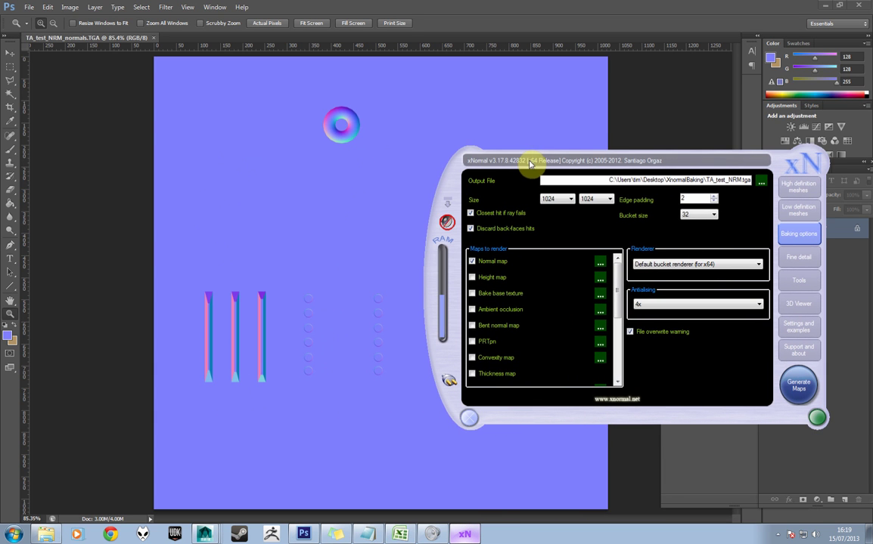